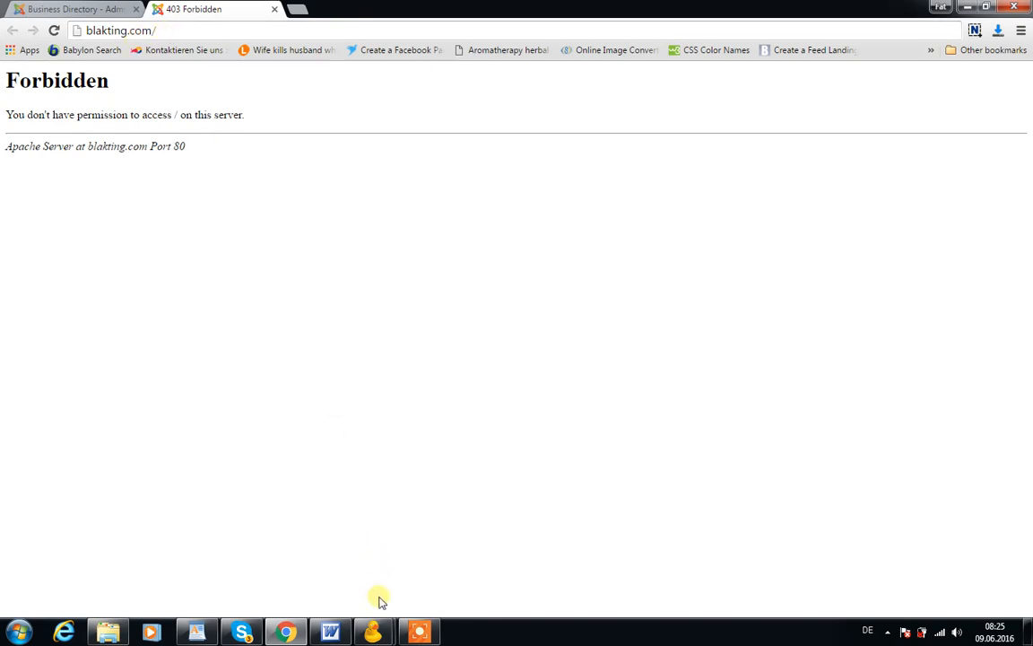
Step: Bring up the FTP client's server file listing and show the local Akeeba folder in Windows Explorer
mouse_move(378, 631)
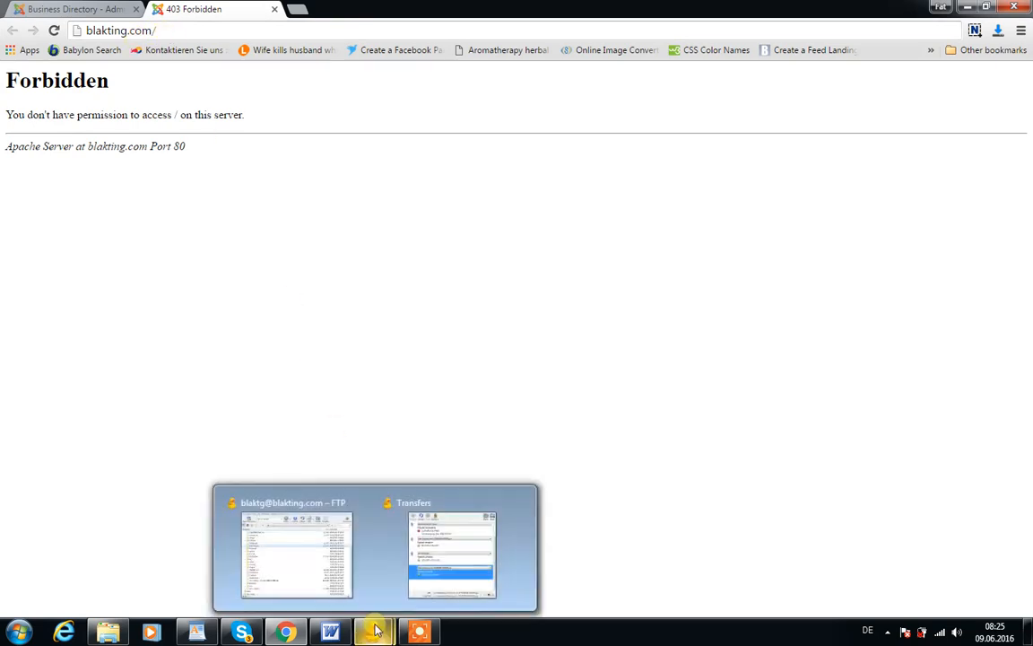
click(325, 555)
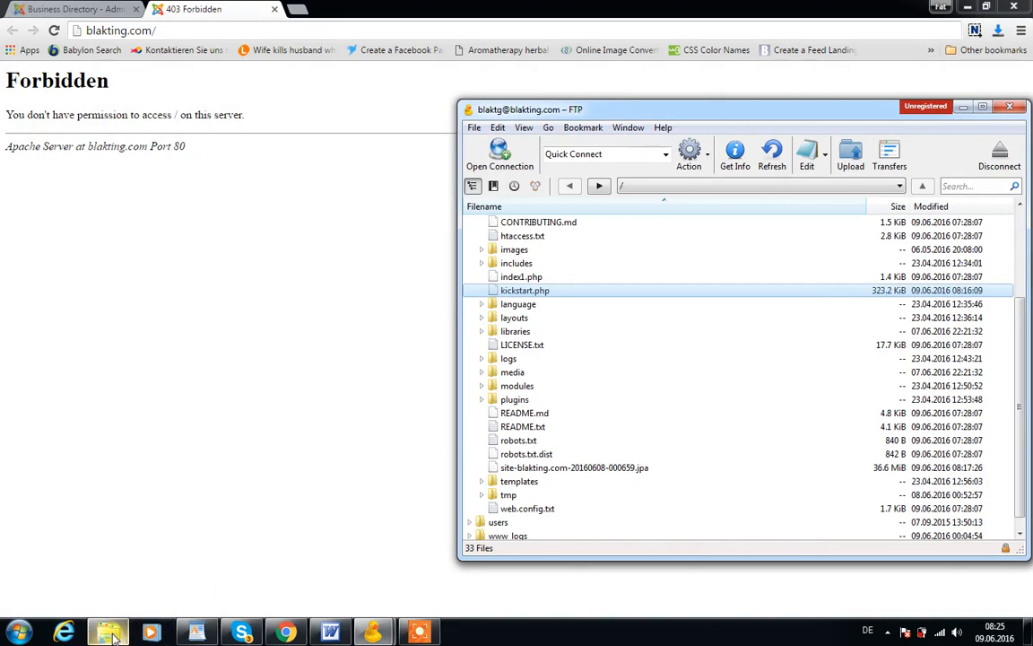
mouse_move(113, 635)
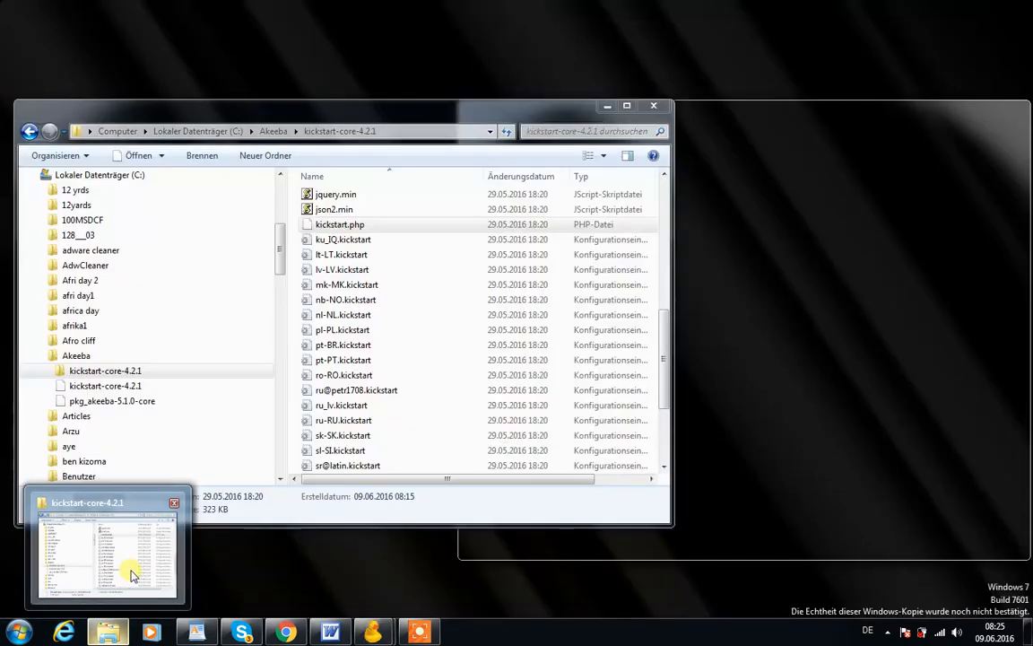
click(132, 574)
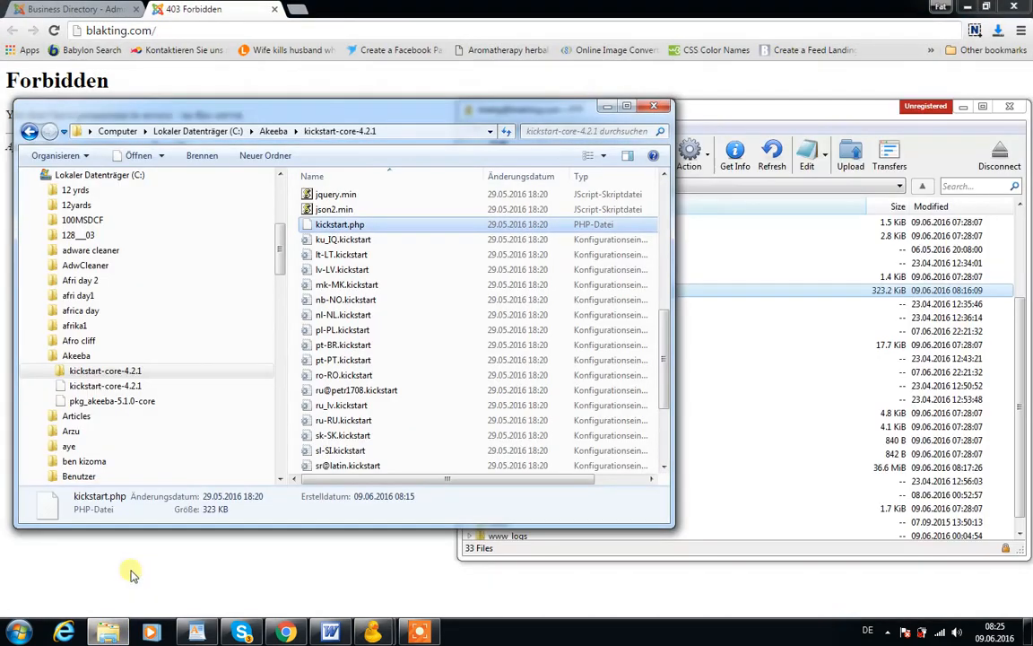
click(29, 132)
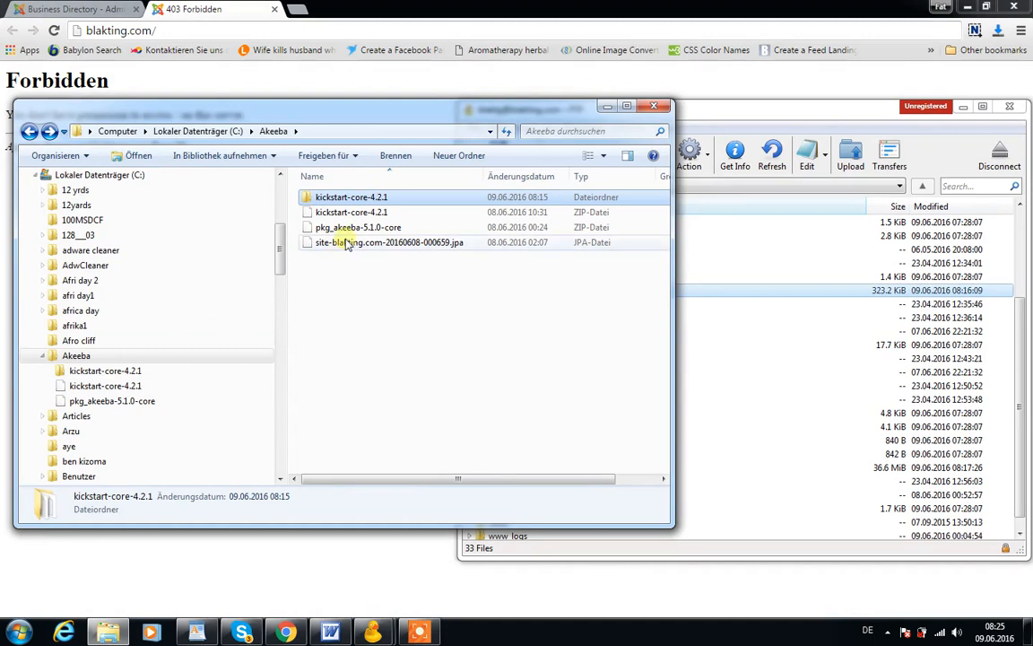
Step: View the 7-Zip extraction options for the kickstart-core-4.2.1 ZIP file, leaving the archive as it is
mouse_move(354, 216)
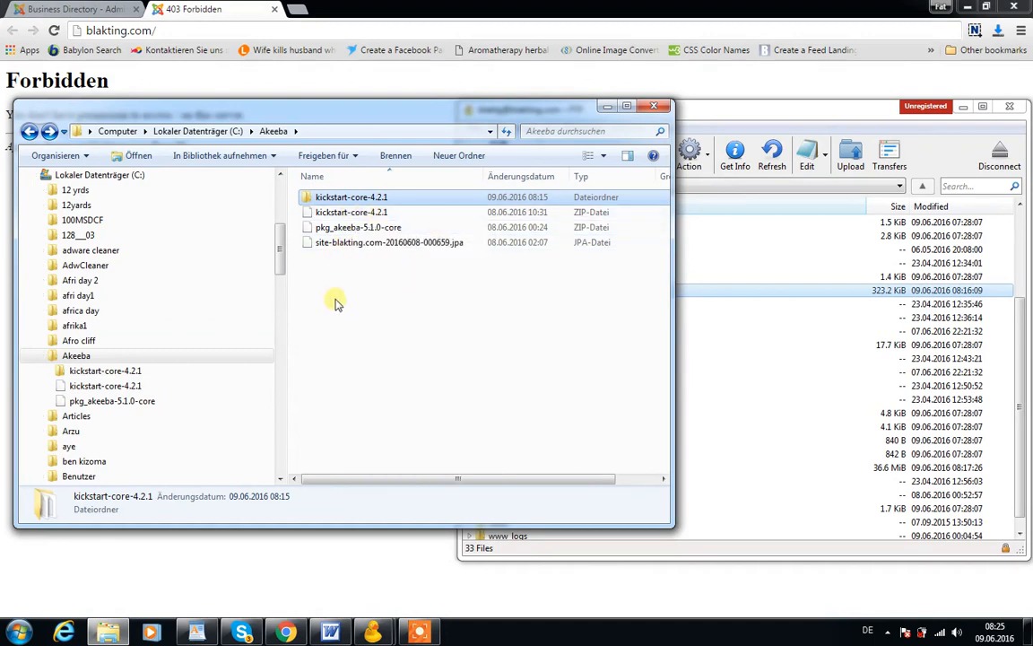
right_click(365, 215)
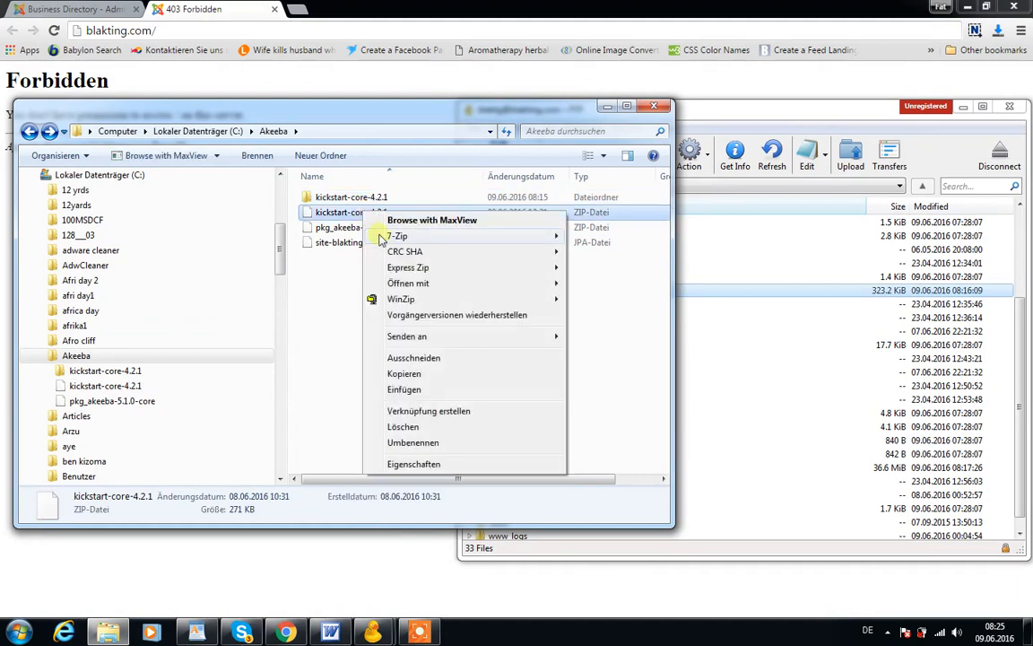
mouse_move(417, 240)
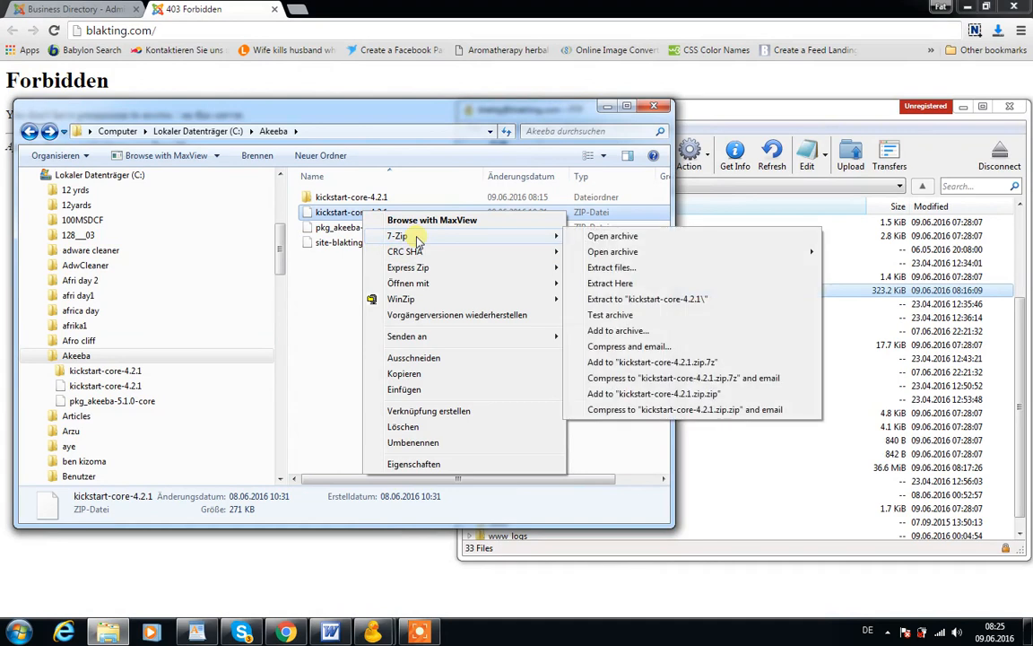
click(332, 271)
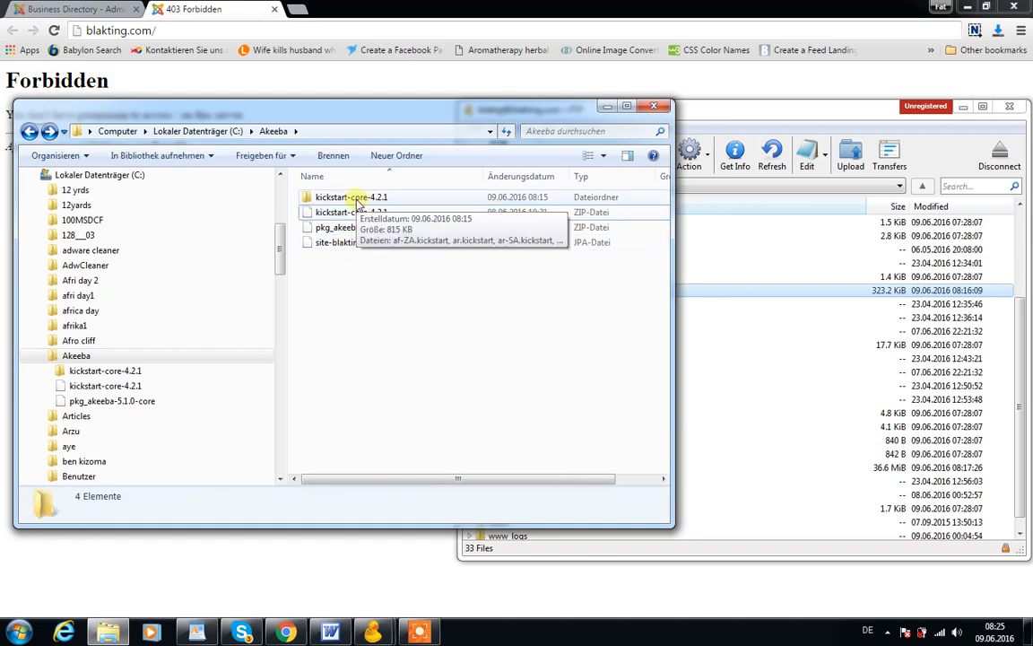
Step: Locate kickstart.php in the extracted kickstart-core-4.2.1 folder and check for its copy in the FTP server listing
double_click(356, 199)
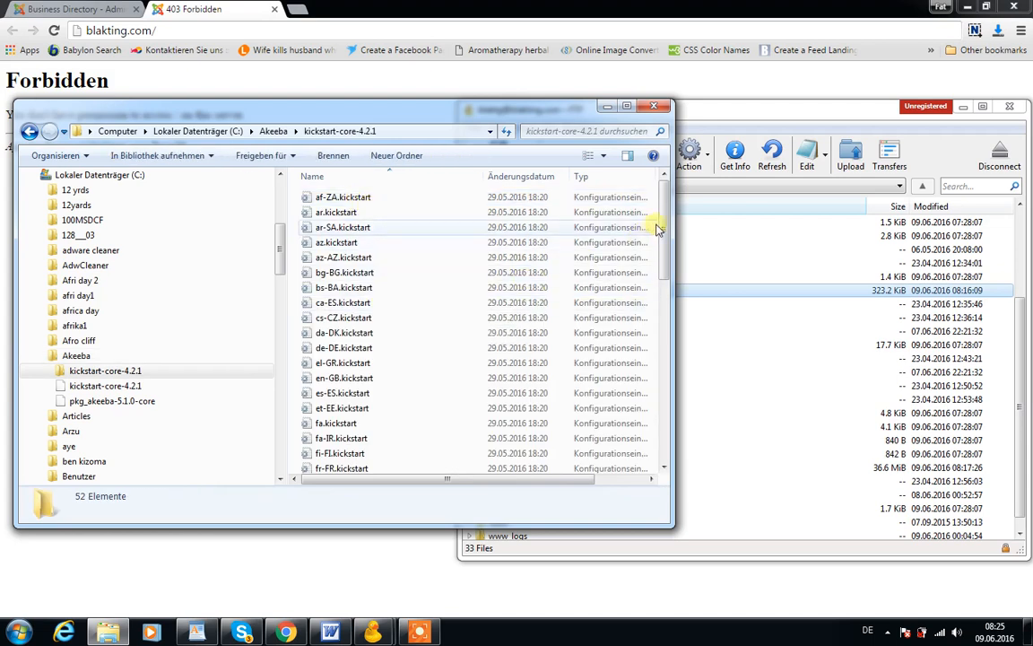
drag(665, 226, 665, 337)
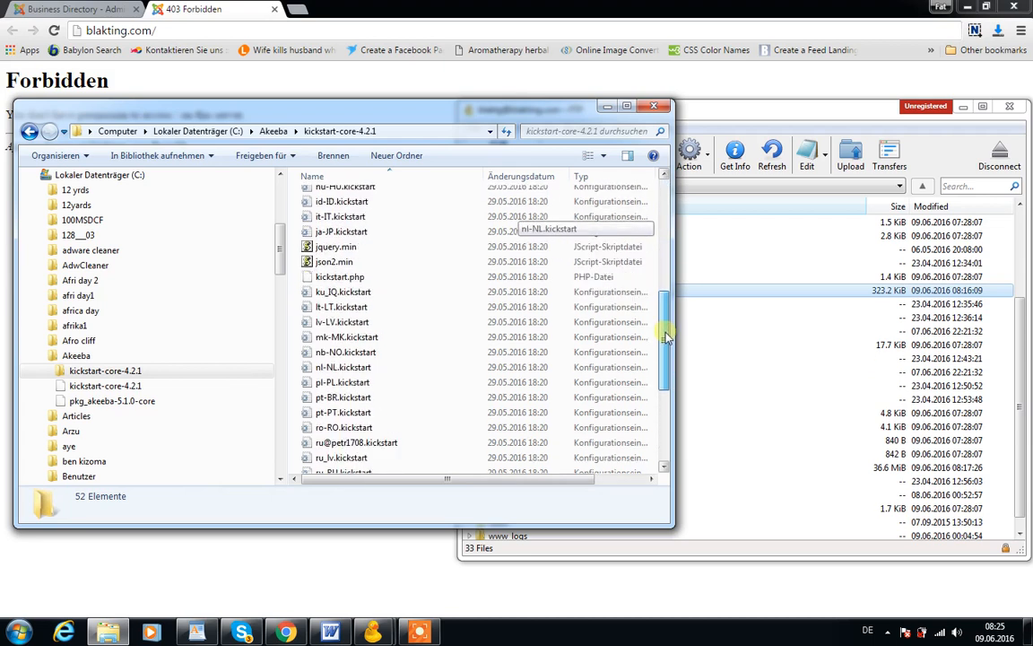
click(353, 282)
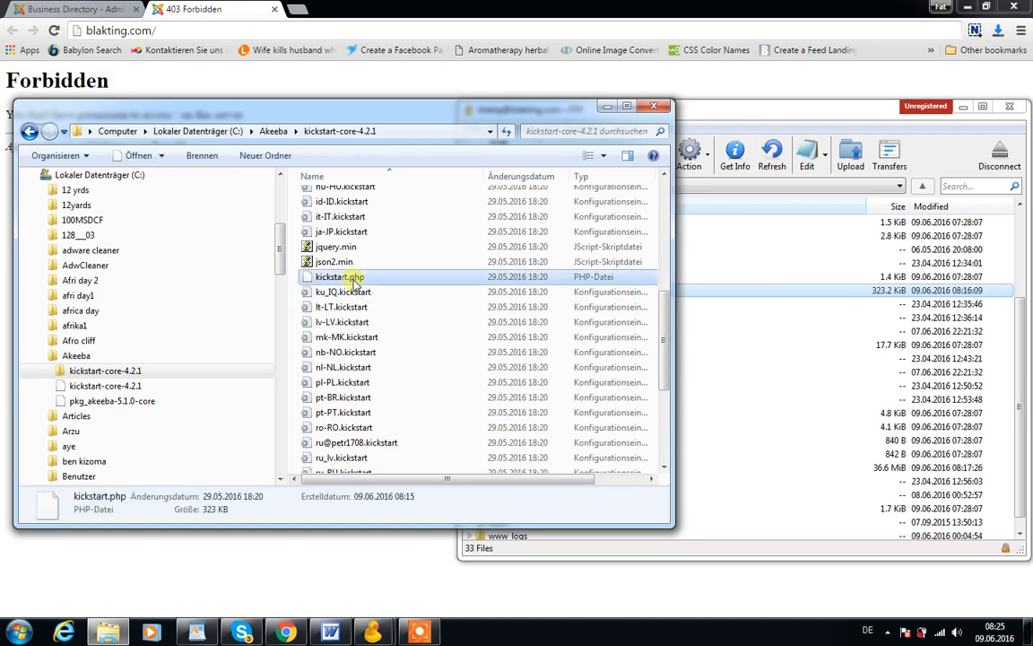
drag(355, 279, 401, 285)
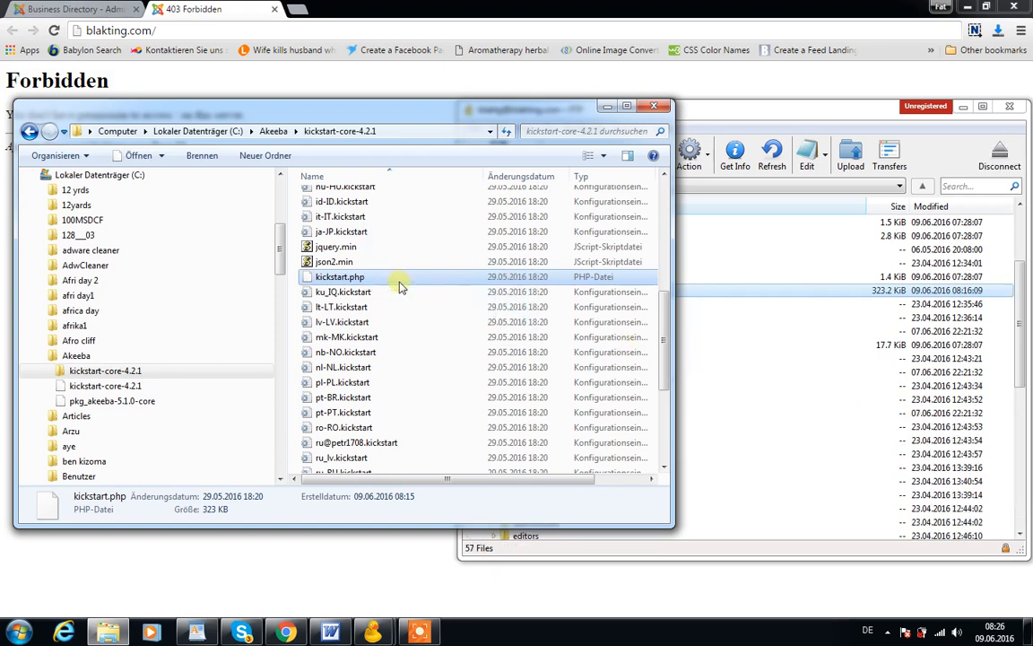
click(698, 107)
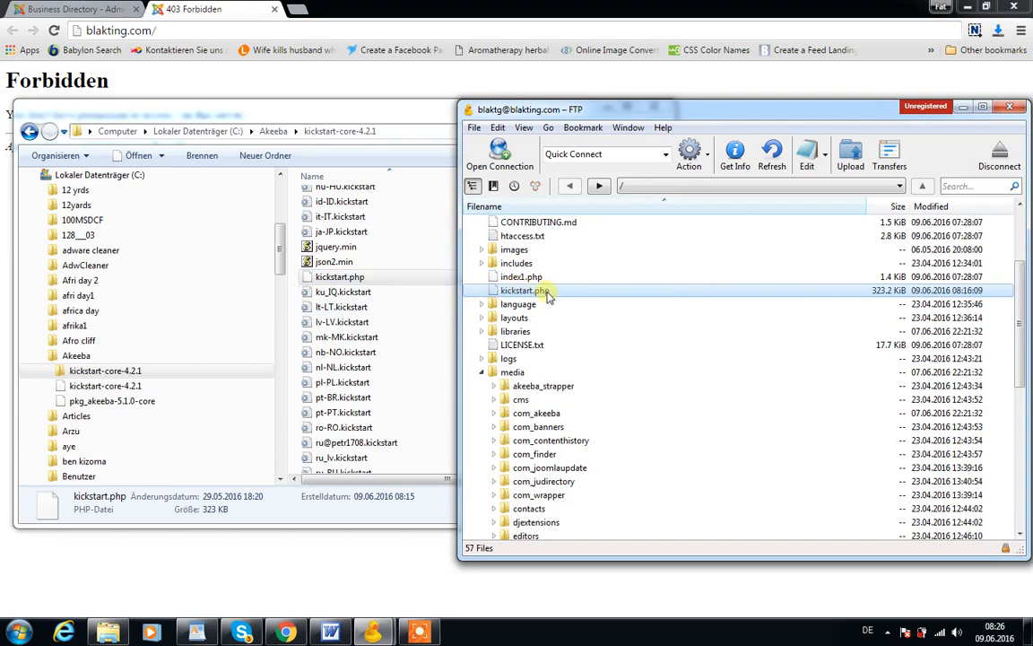
click(482, 372)
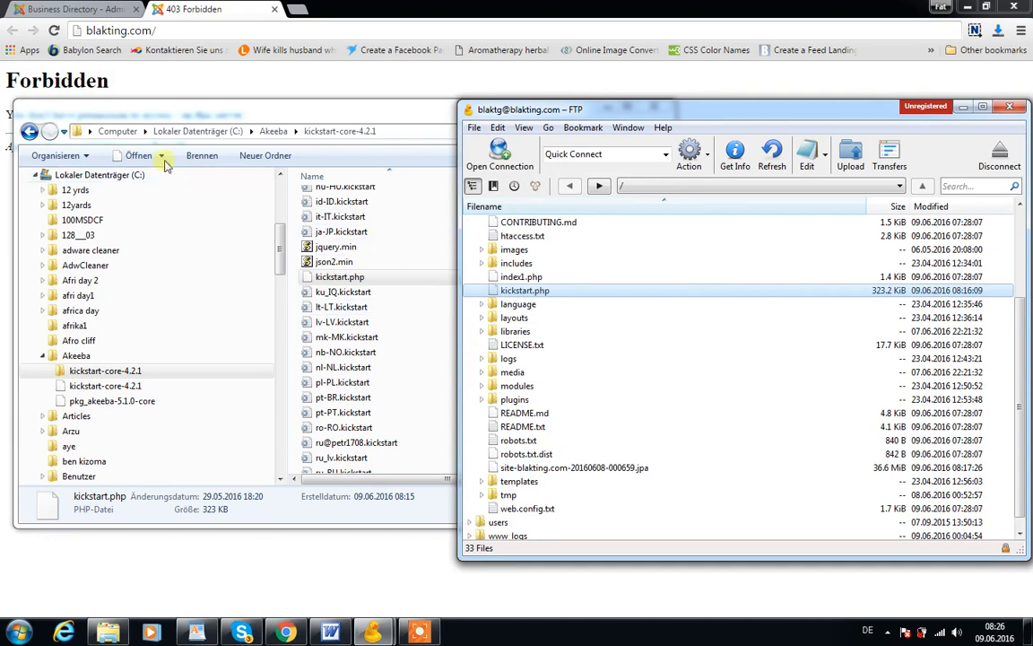
Step: Find the site-blakting.com-20160608-000659.jpa backup in the local Akeeba folder and check for its copy under public_html on the server
click(29, 132)
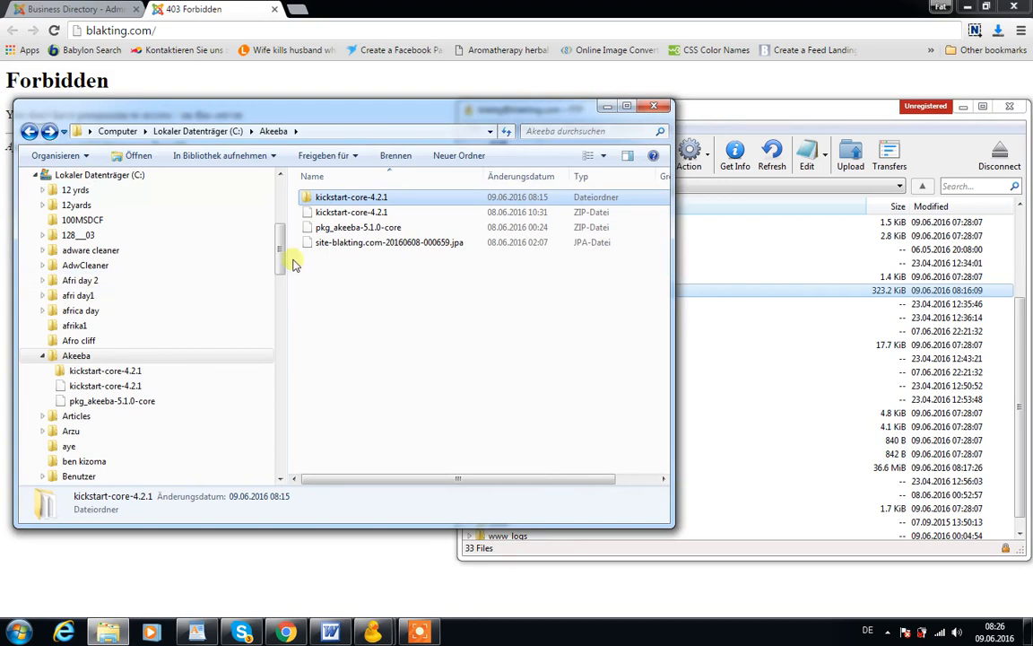
click(388, 246)
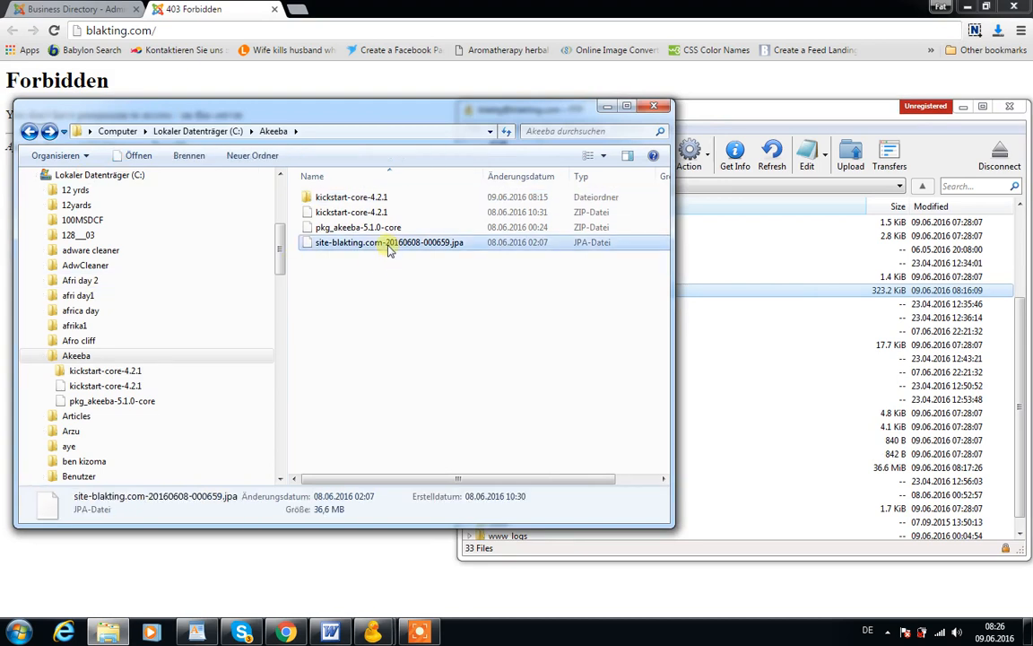
click(715, 112)
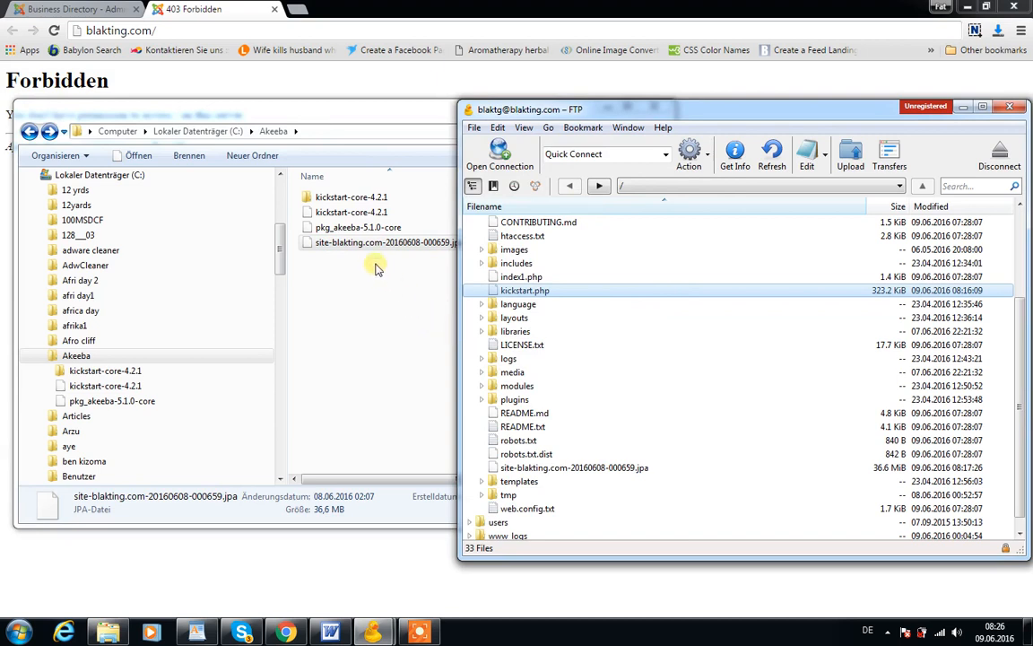
mouse_move(367, 250)
mouse_down()
mouse_move(375, 244)
mouse_move(498, 396)
mouse_move(533, 369)
mouse_move(557, 470)
mouse_move(362, 249)
mouse_up()
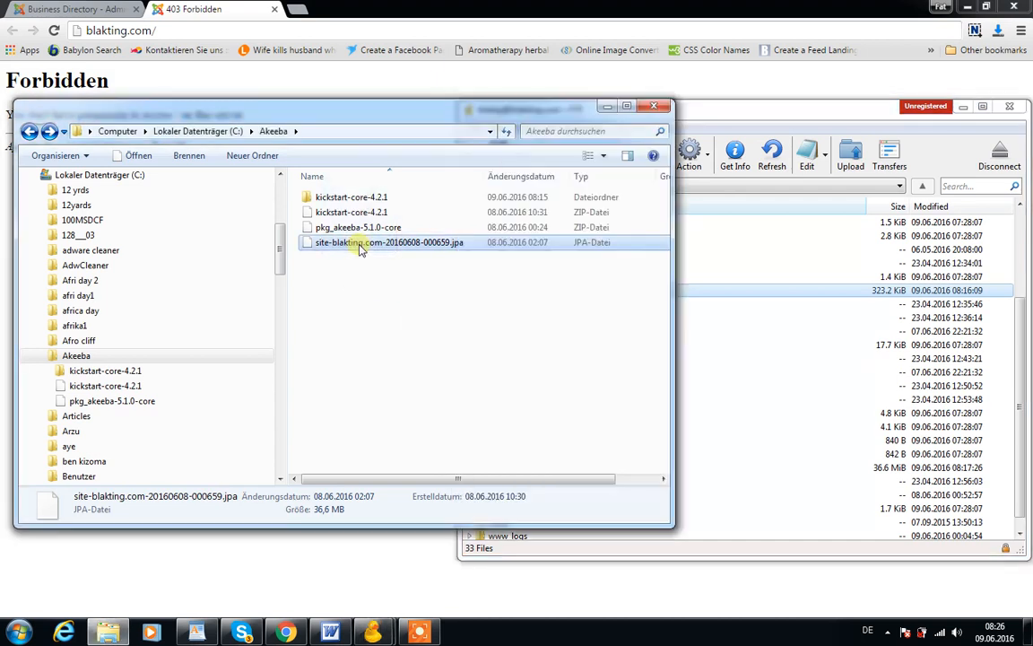
click(605, 107)
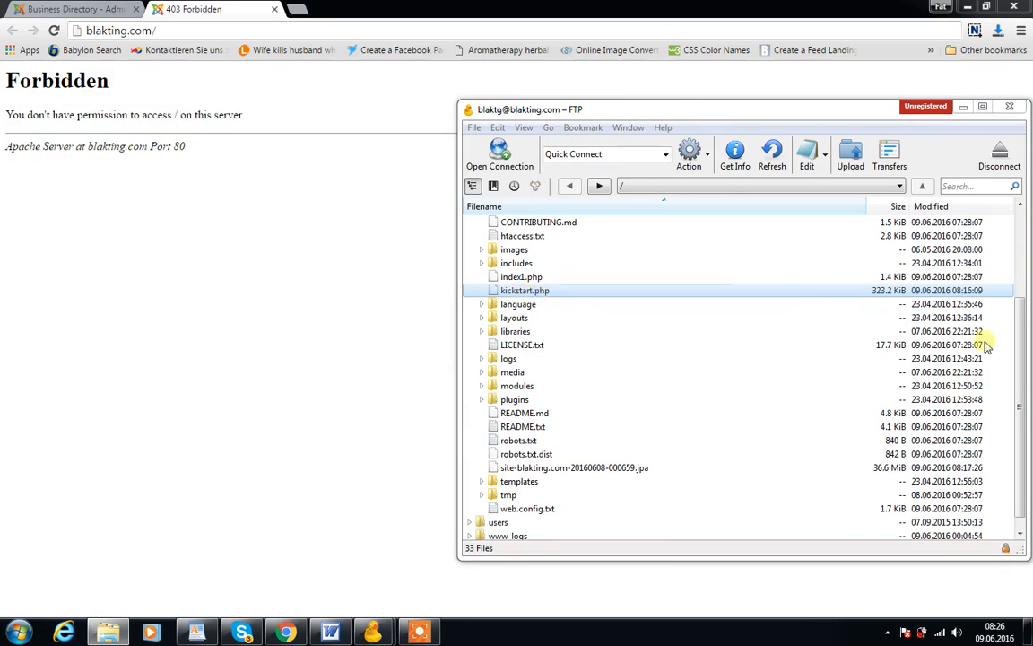
click(615, 470)
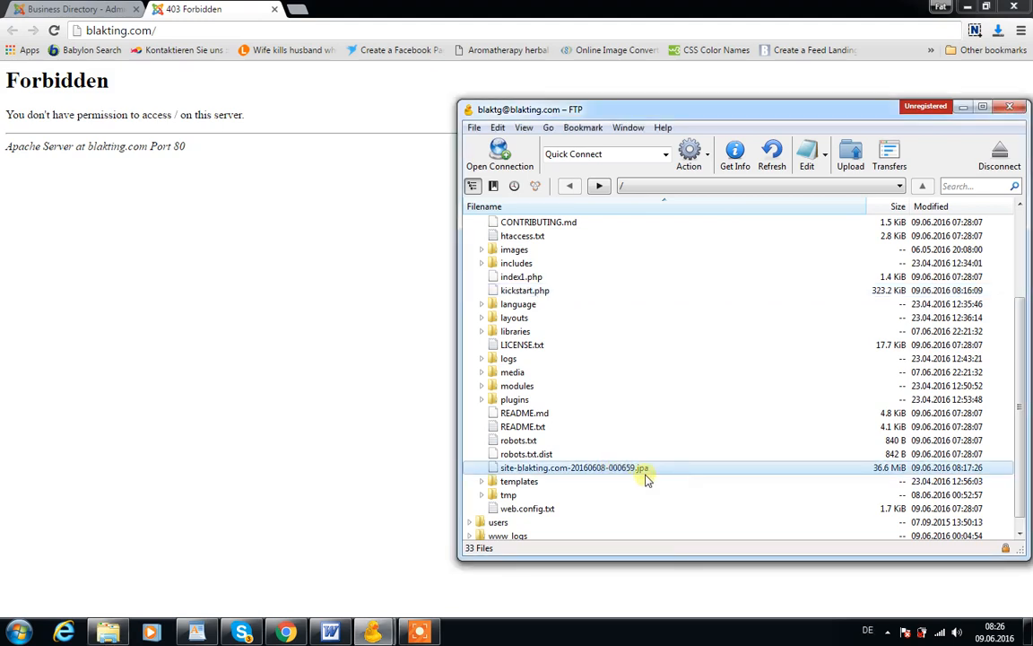
drag(1020, 406, 1009, 307)
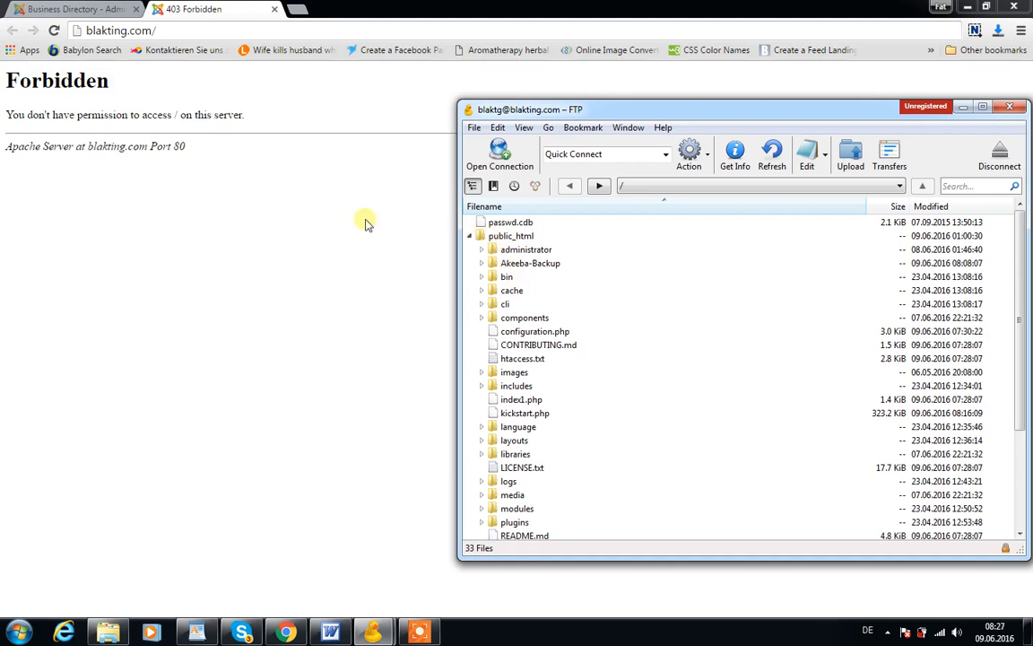
Step: Switch to Chrome, load blakting.com/kickstart.php and dismiss the introductory Akeeba Kickstart notice
click(207, 31)
click(207, 31)
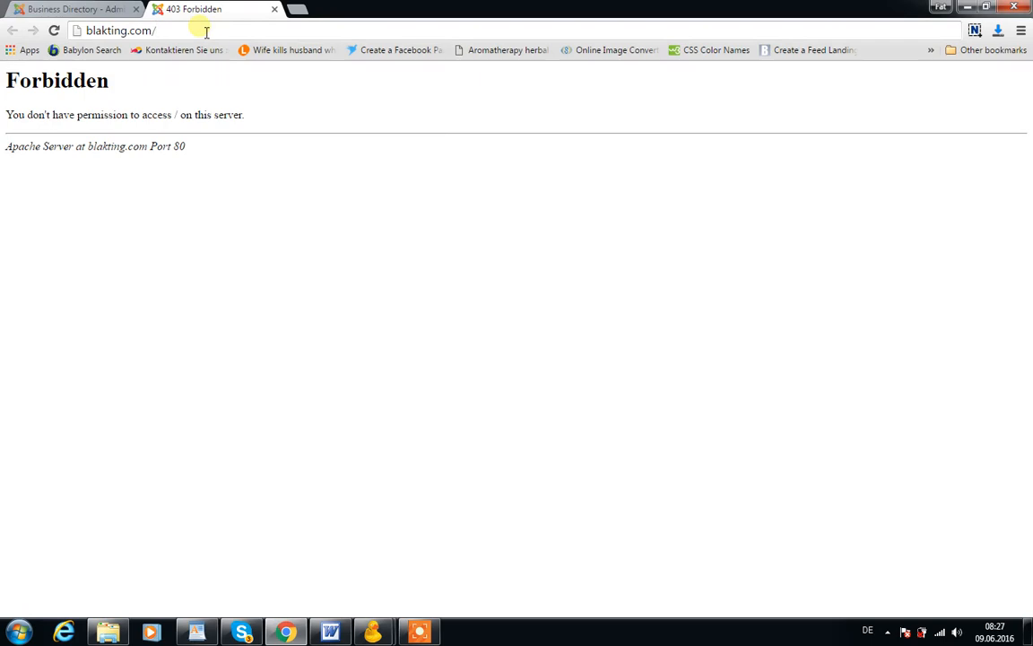
text(kickstart.php)
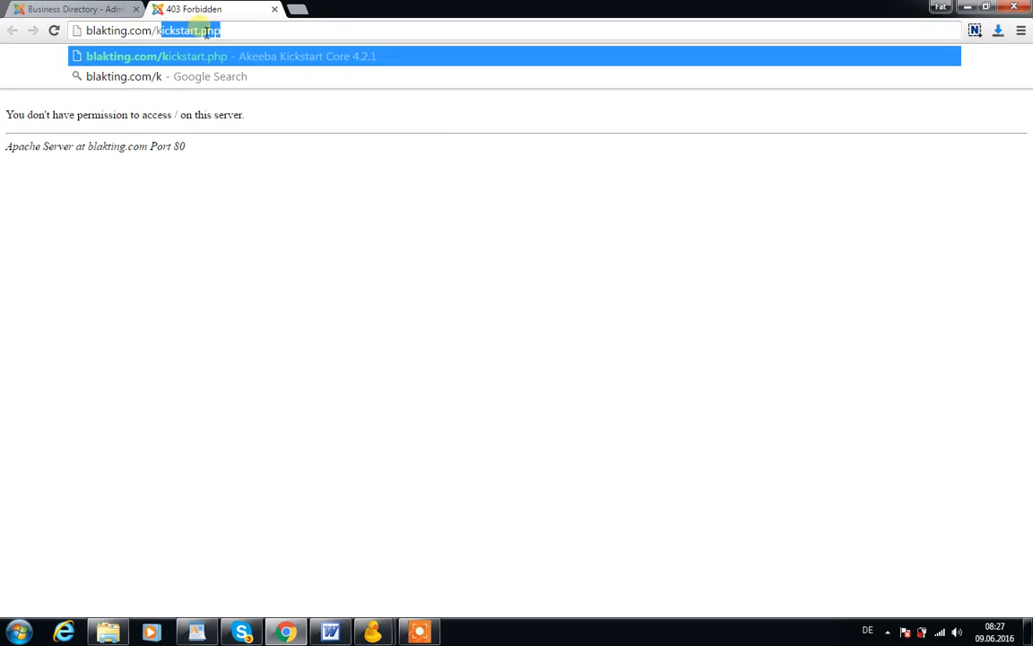
key(Return)
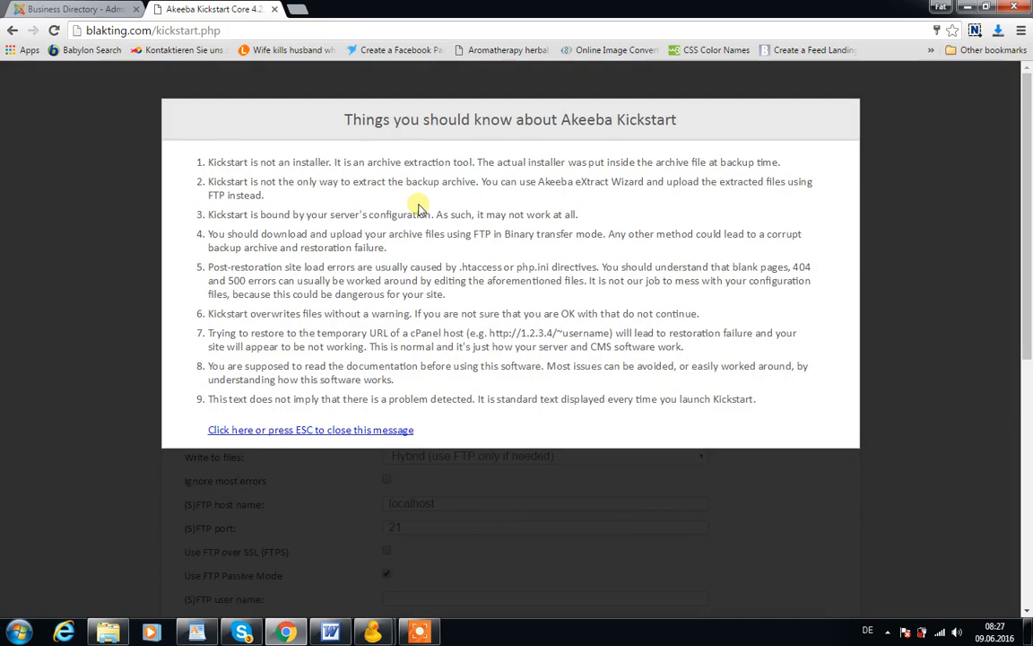
key(Escape)
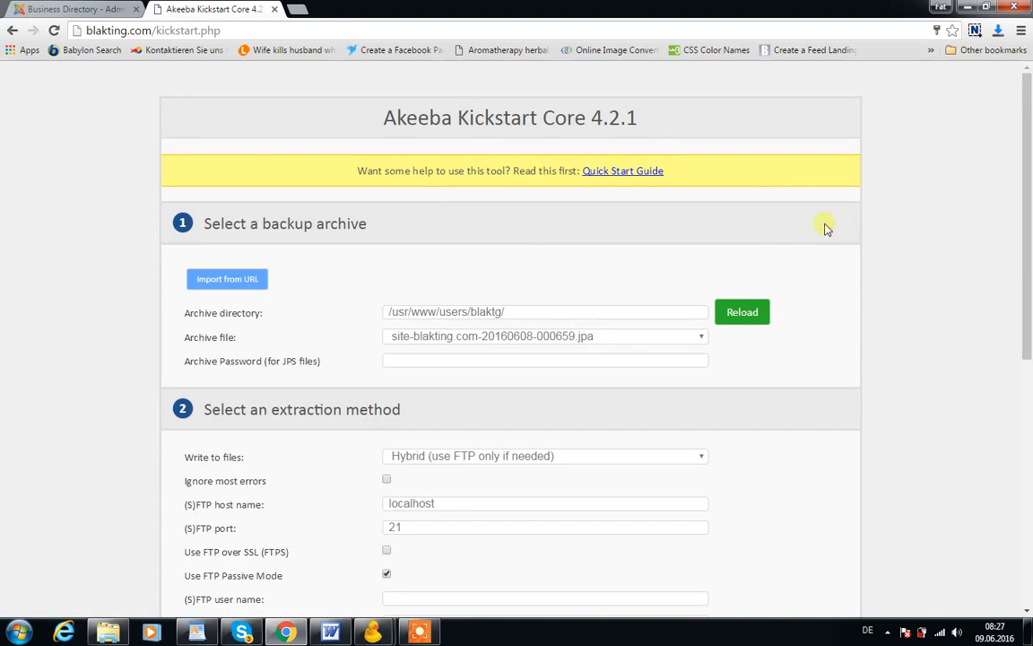
Step: Extract the site-blakting.com-20160608-000659.jpa archive with the preset Hybrid write method and dismiss the Facebook notification
scroll(906, 282, down, 1)
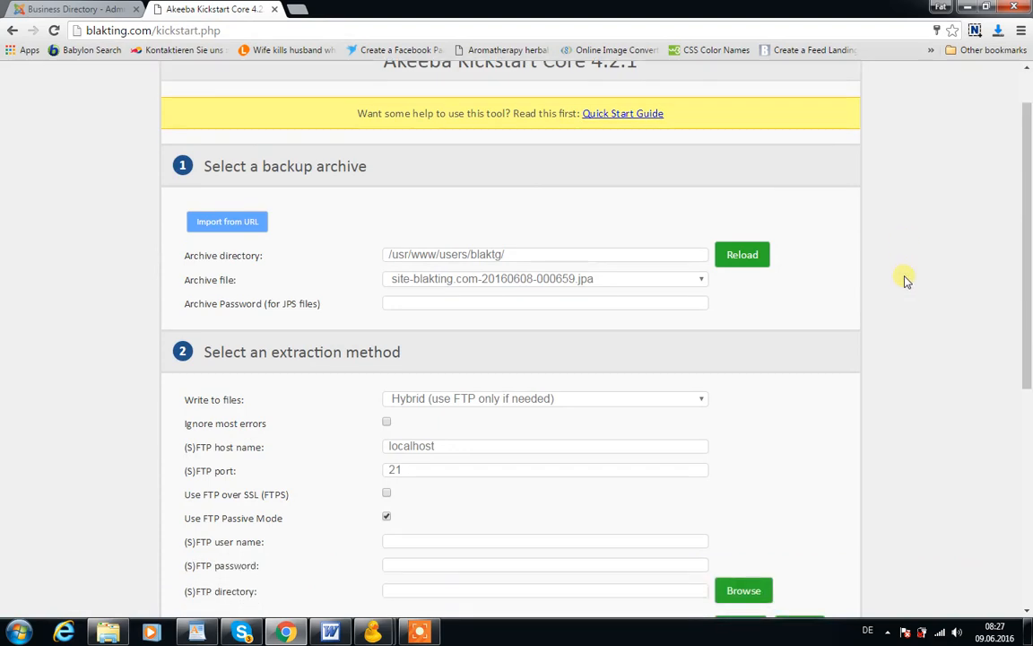
scroll(906, 282, down, 1)
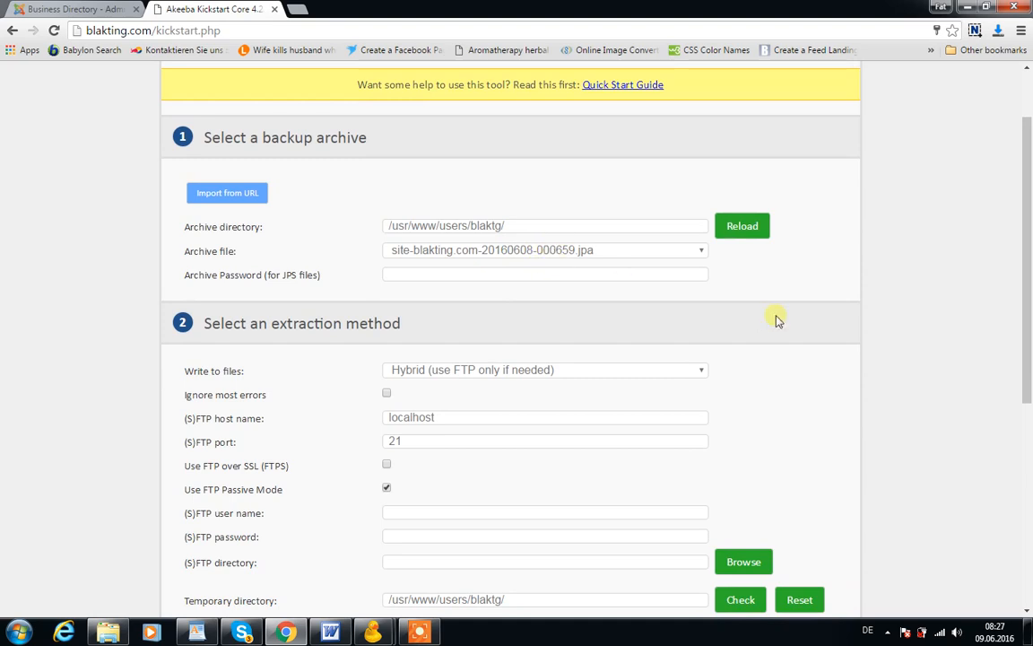
scroll(912, 351, down, 1)
scroll(912, 350, down, 2)
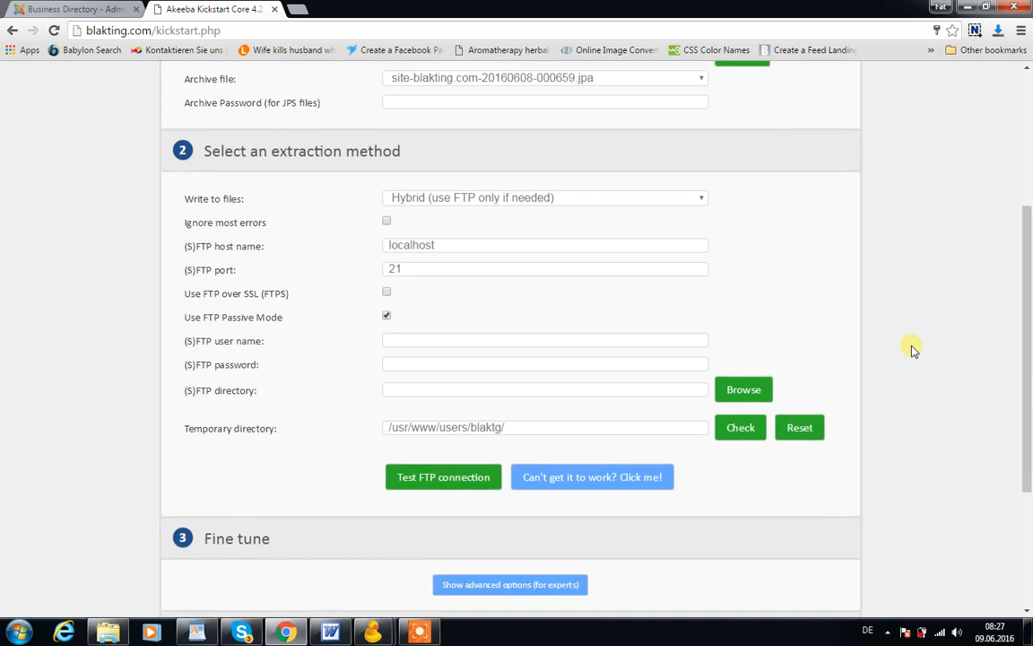
scroll(912, 351, down, 2)
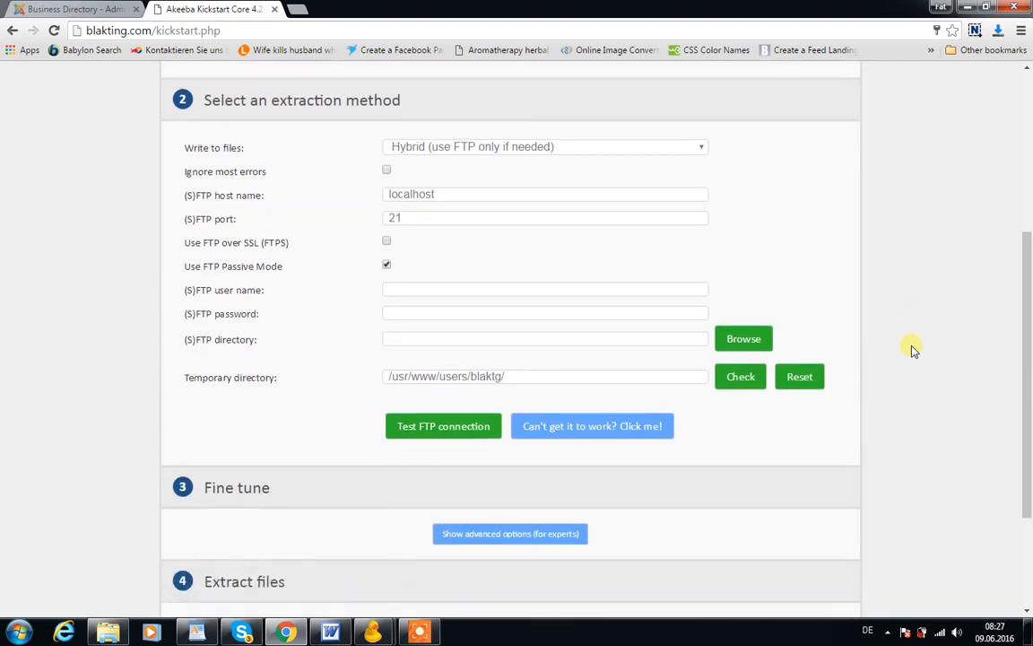
scroll(912, 351, down, 1)
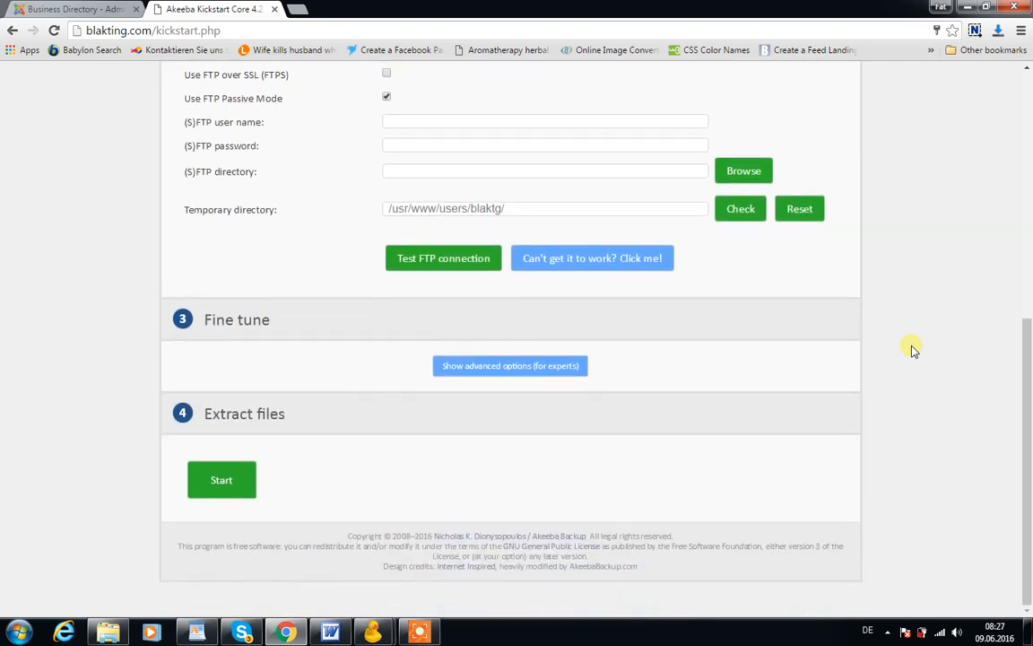
click(220, 483)
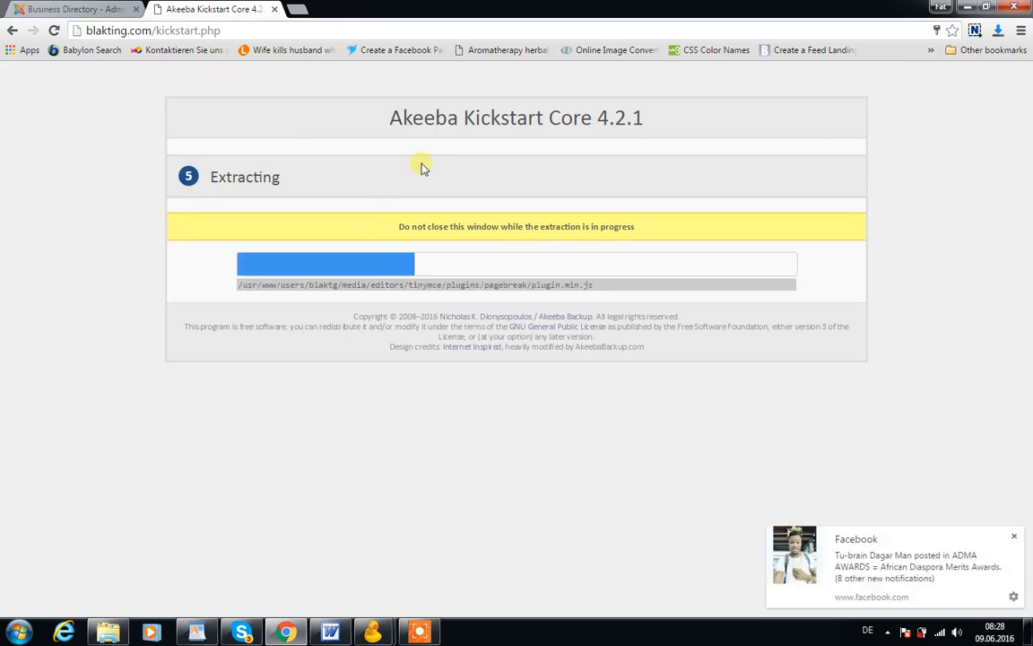
click(1014, 539)
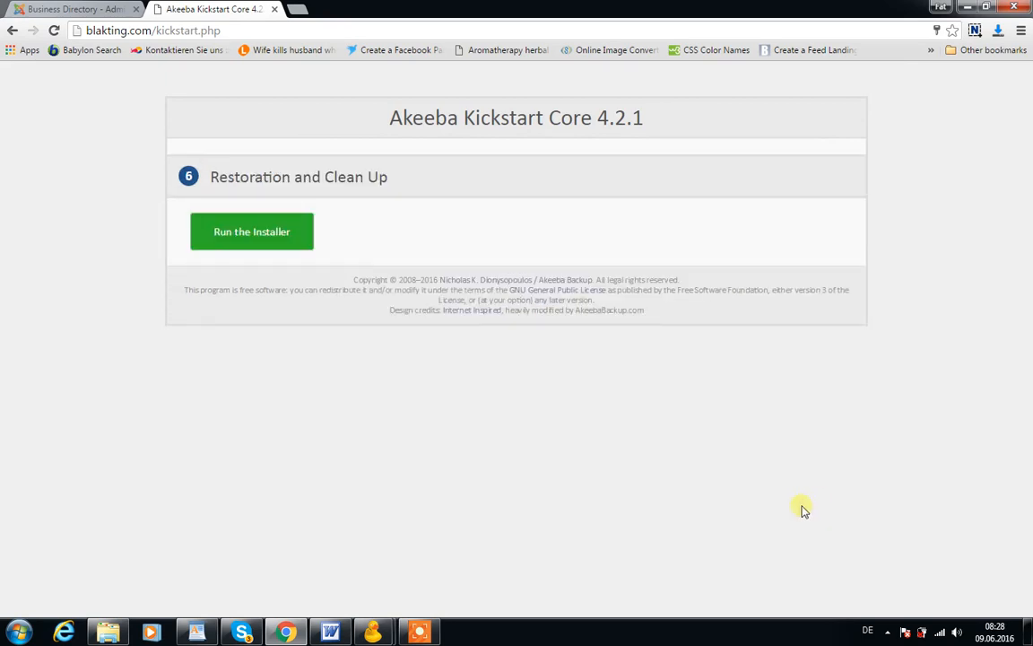
Step: Run the restoration installer and proceed past the pre-installation check to the database restoration page
click(269, 235)
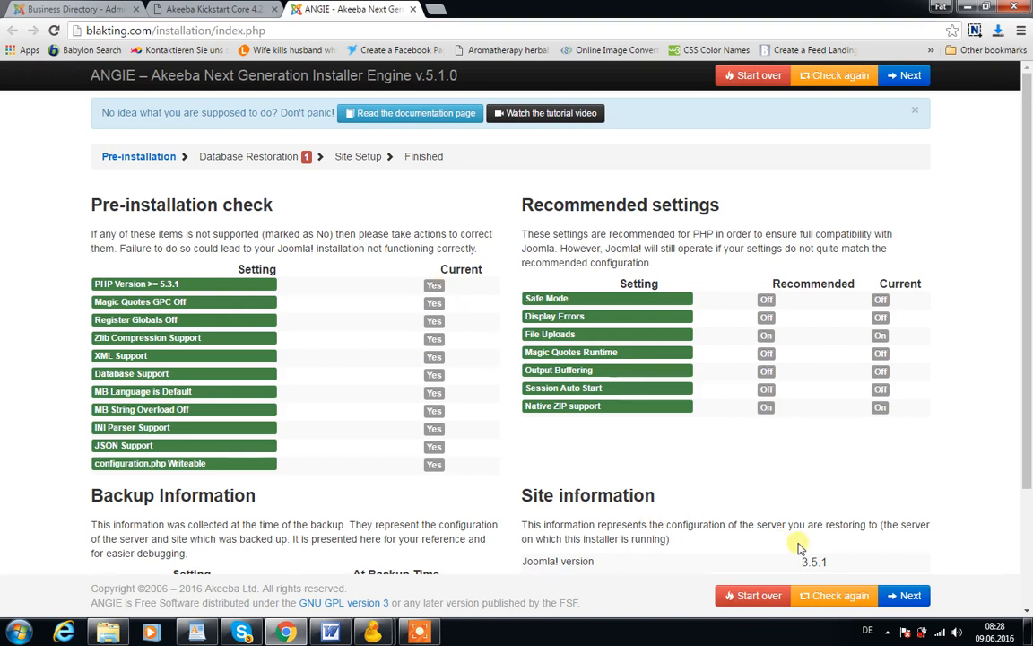
click(910, 596)
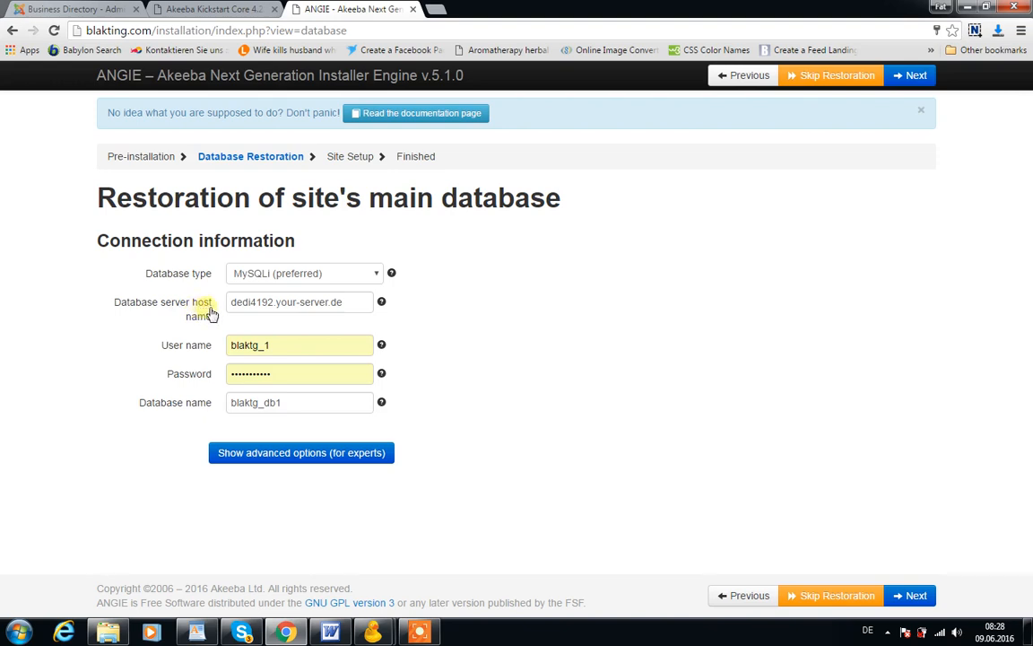
Step: Restore the site's main database using the prefilled MySQLi connection settings and continue to the site setup page
click(343, 308)
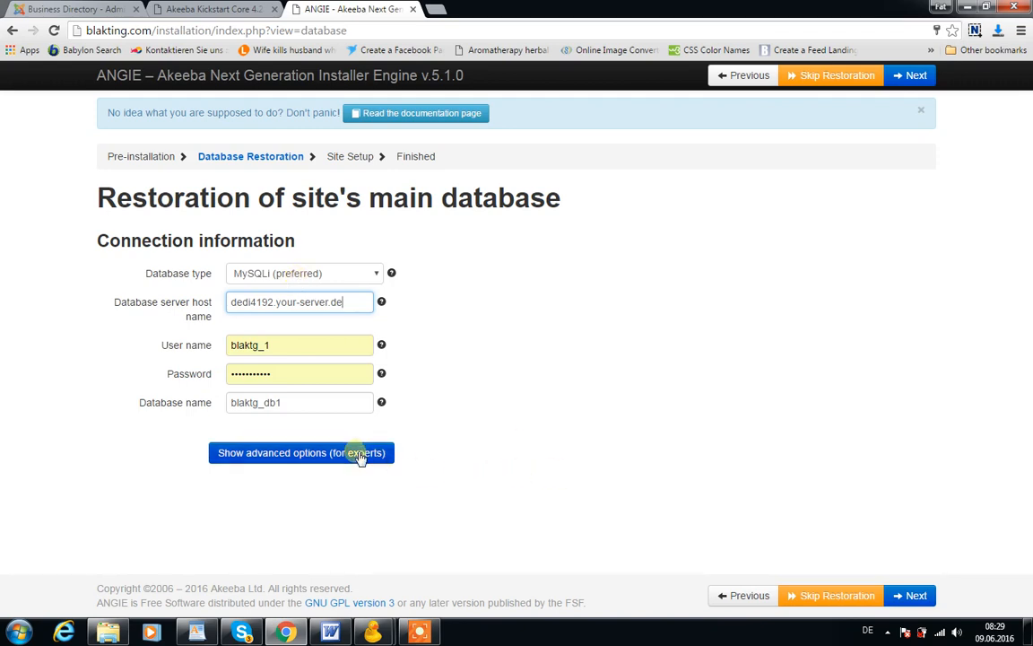
click(910, 597)
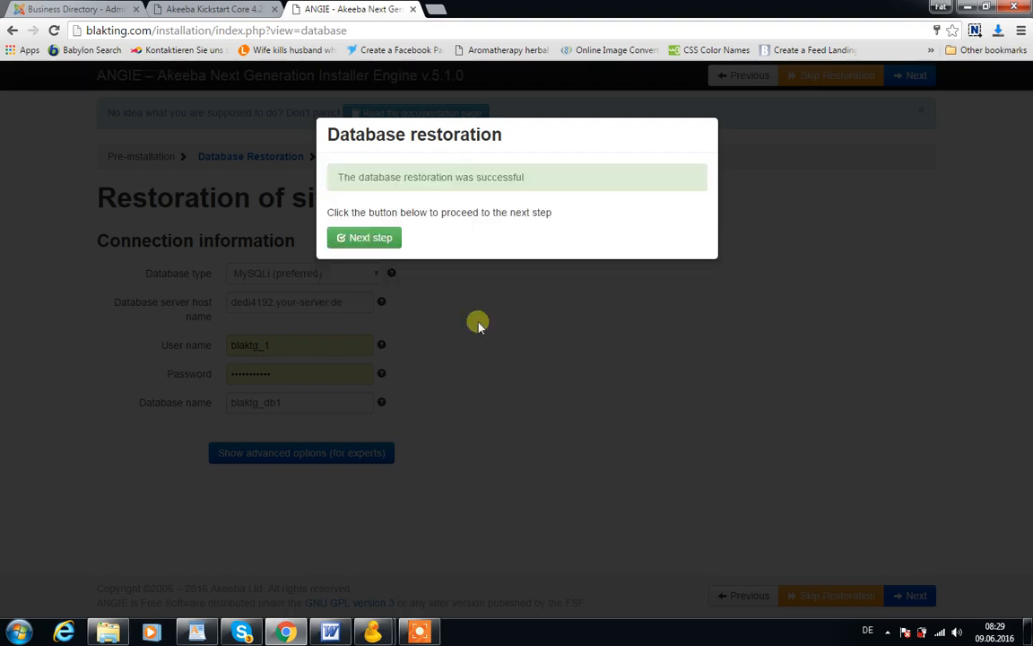
click(383, 240)
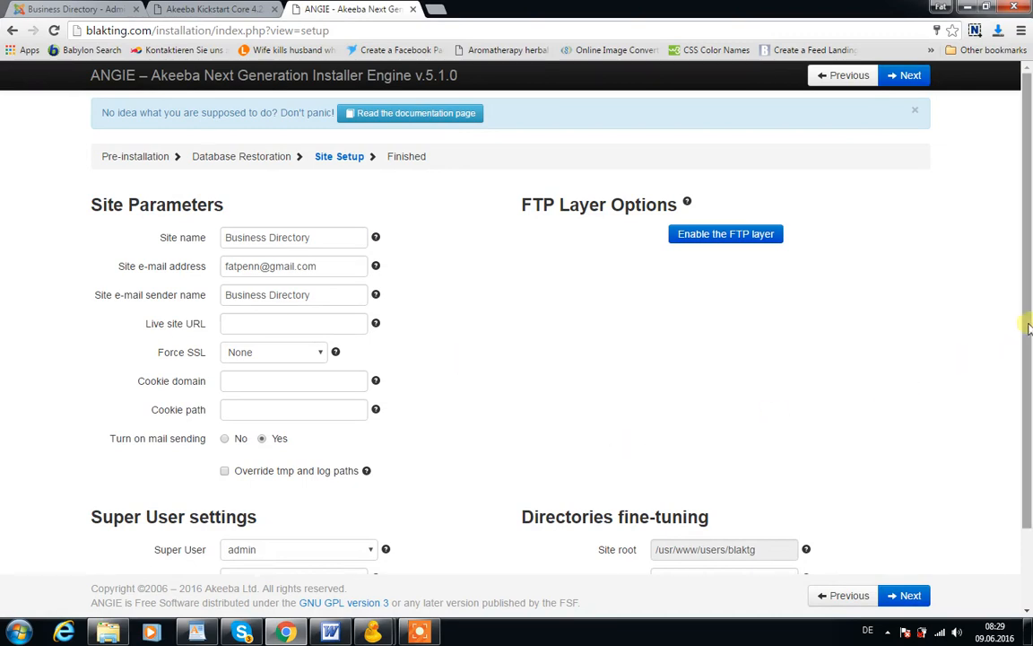
Step: Select admin as the Super User, enter and repeat the account password, and submit the site setup to finish the installer
drag(1028, 327, 1028, 413)
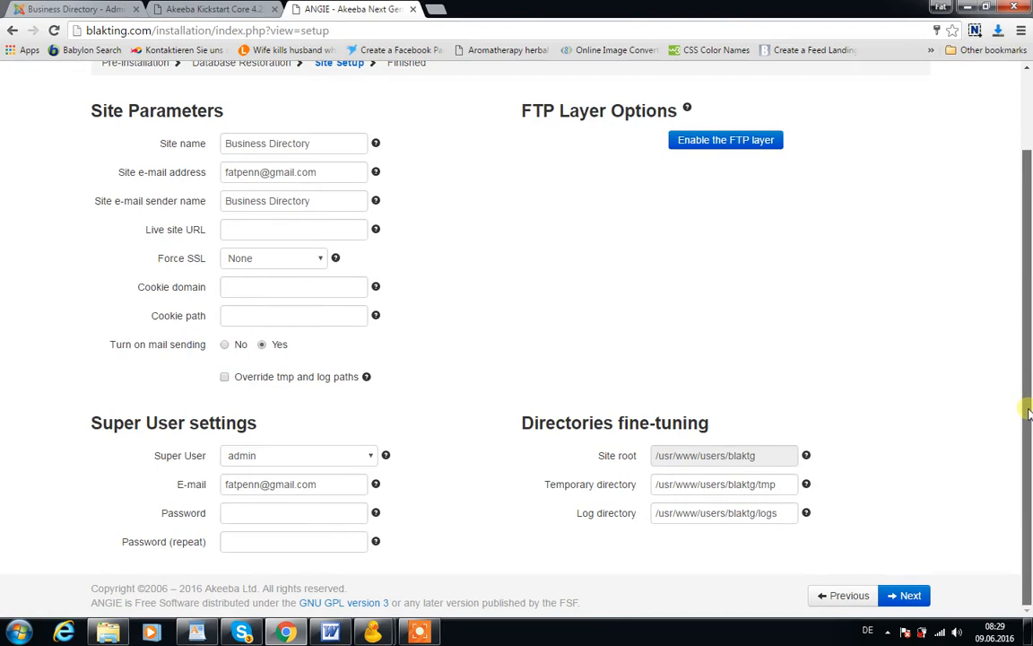
click(339, 516)
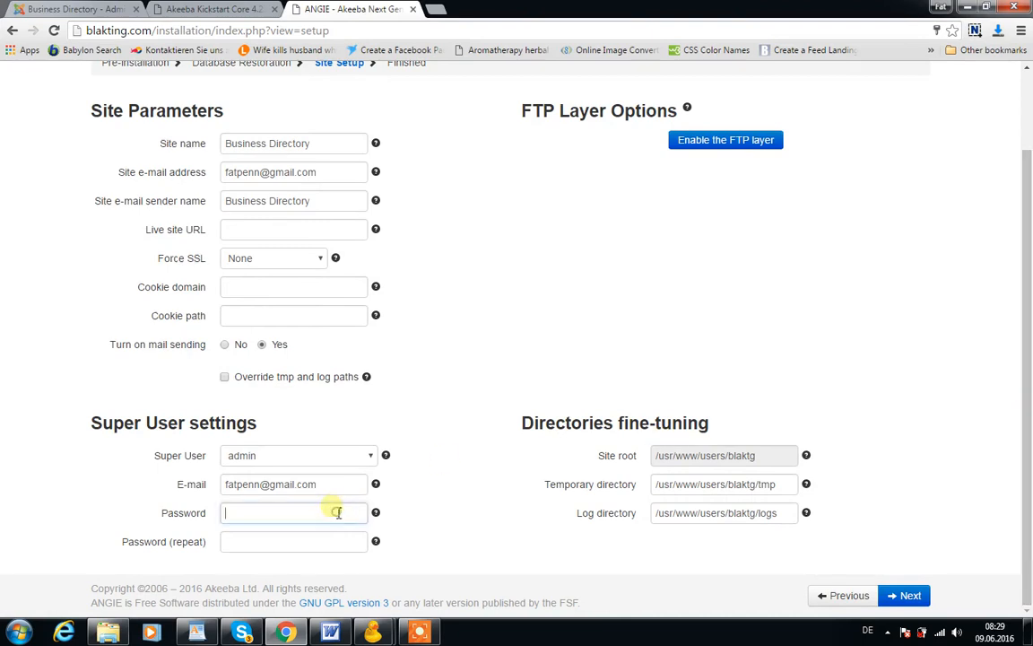
click(264, 457)
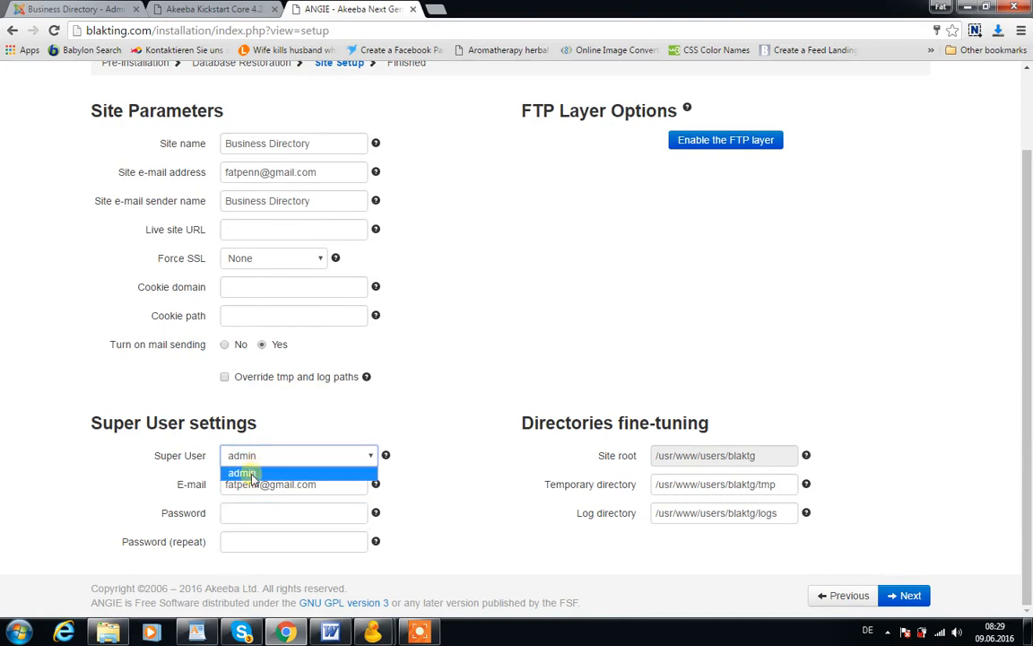
click(261, 471)
click(260, 517)
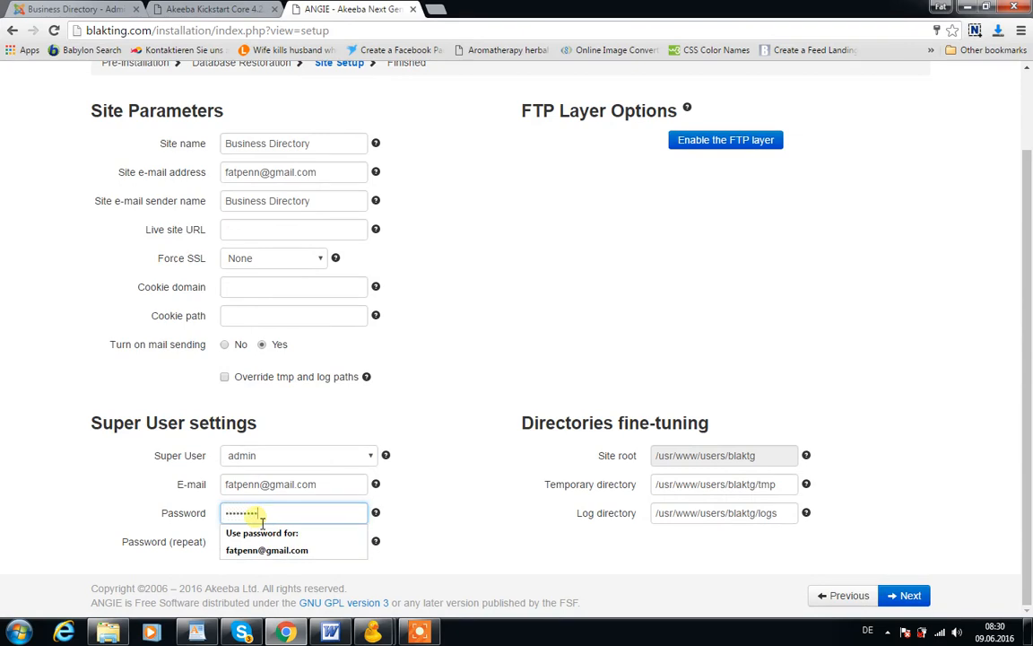
key(Tab)
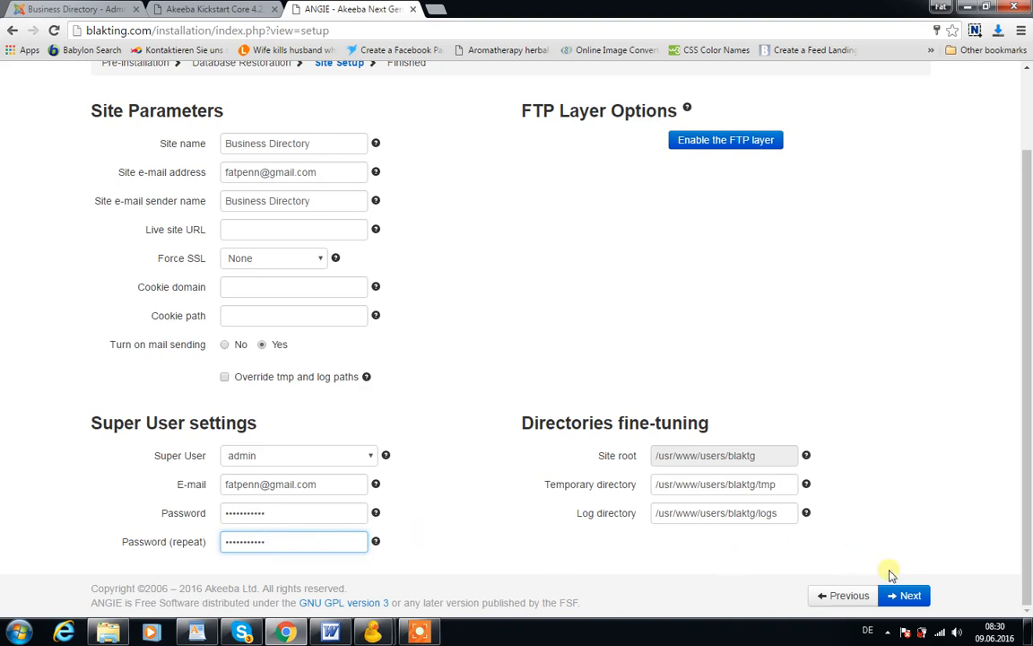
click(908, 598)
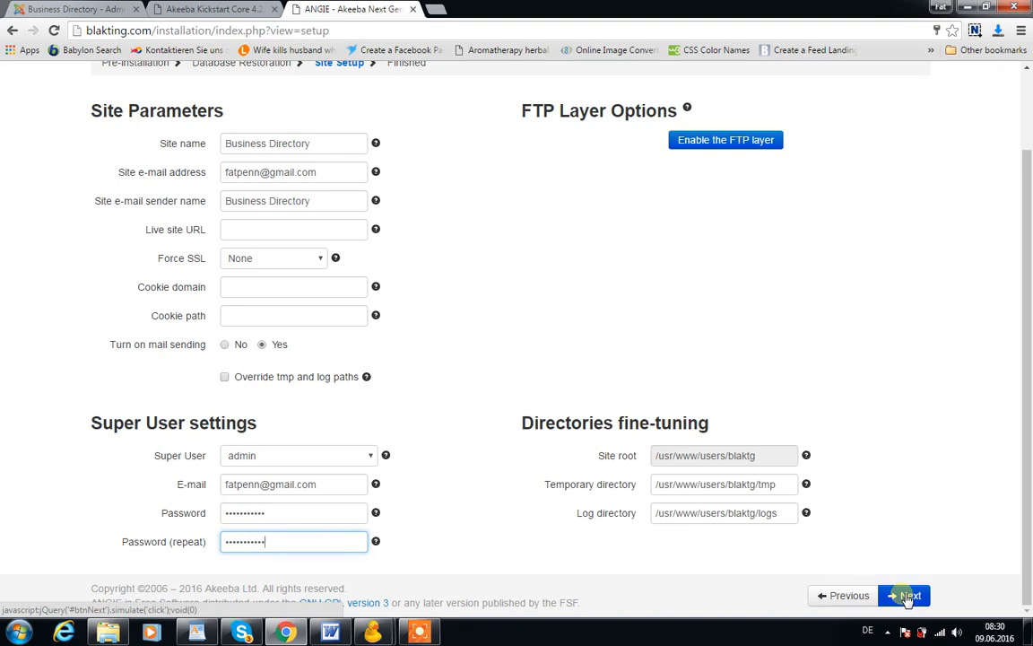
click(908, 599)
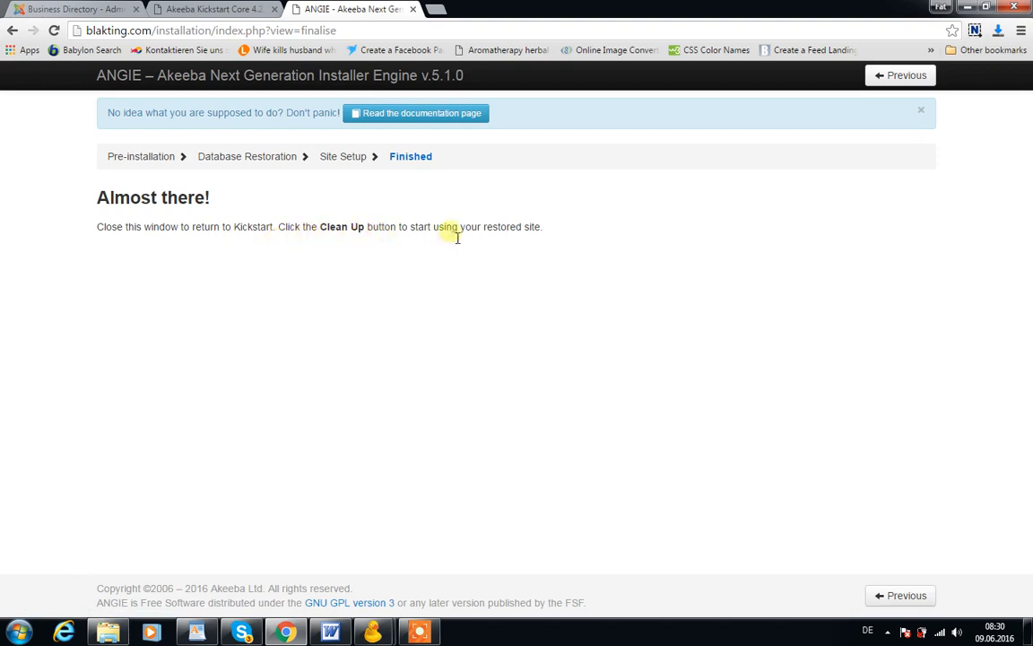
Step: Close the finished installer to return to Kickstart and run its clean-up
click(413, 9)
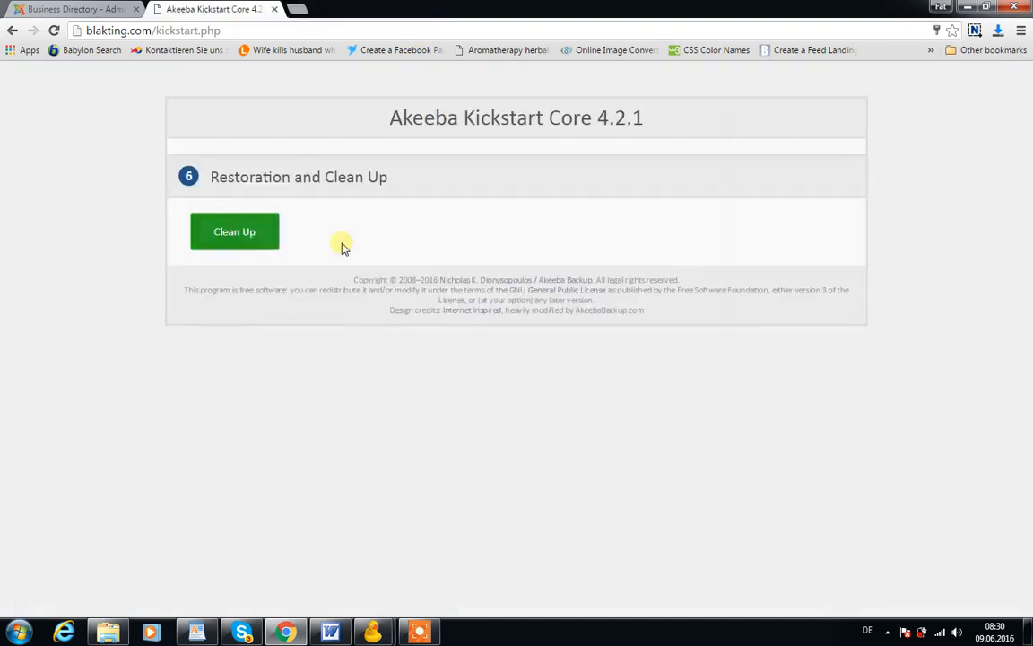
click(243, 238)
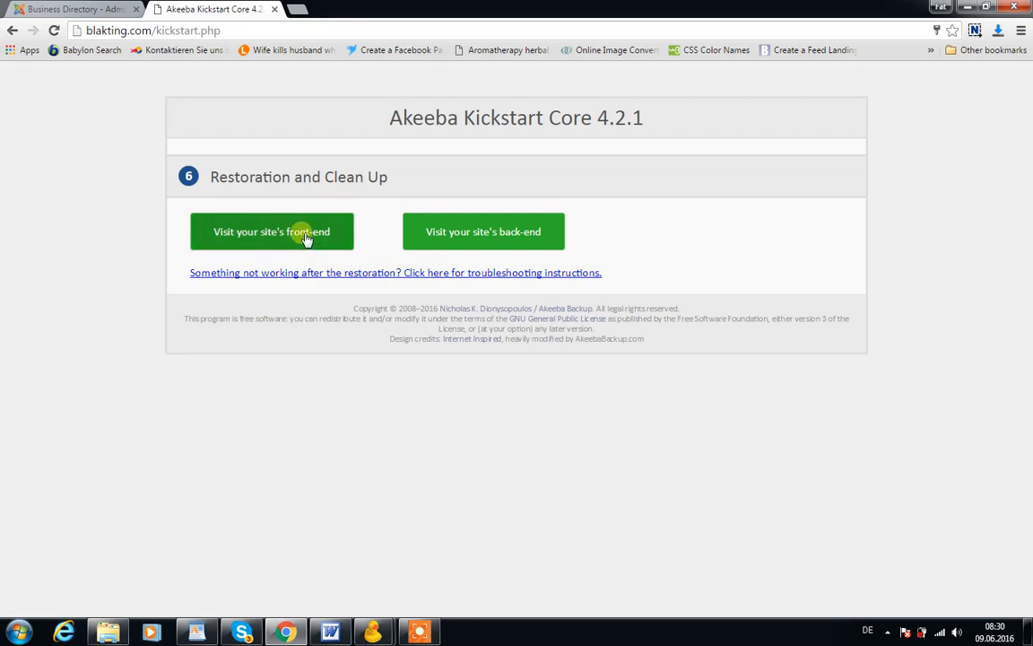
Step: Open the restored site's front-end and look through the featured listings down to the footer
click(305, 235)
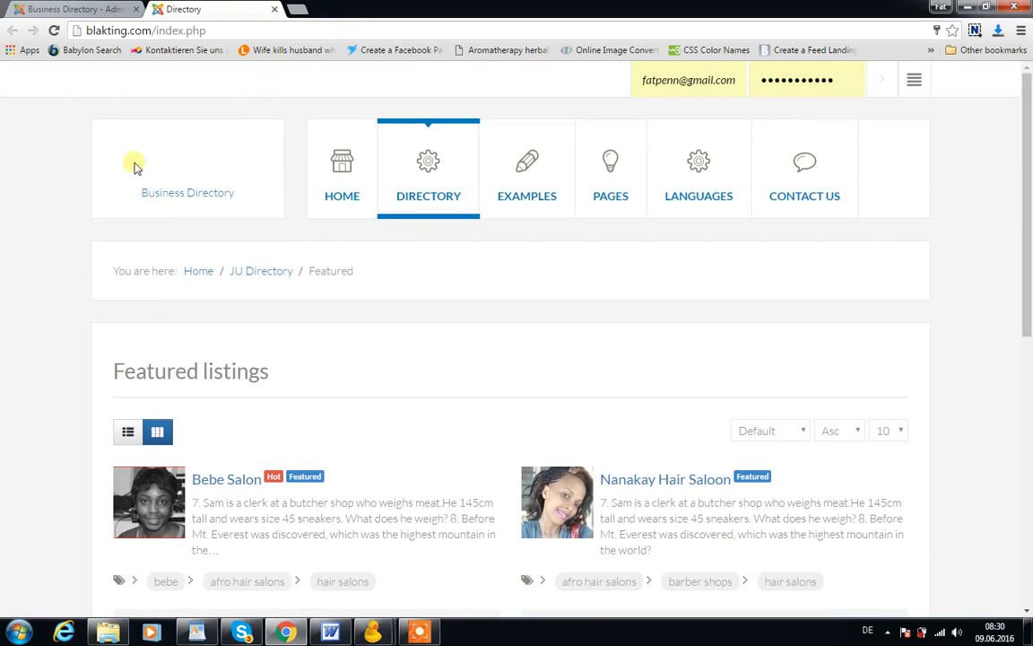
scroll(74, 233, down, 3)
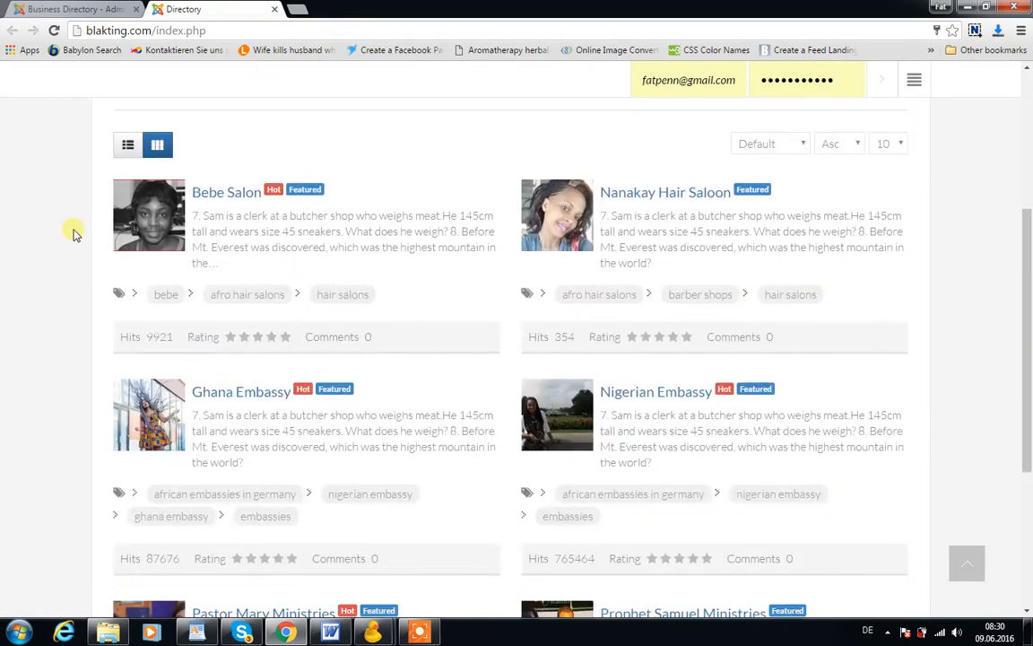
scroll(74, 234, down, 1)
scroll(75, 234, down, 2)
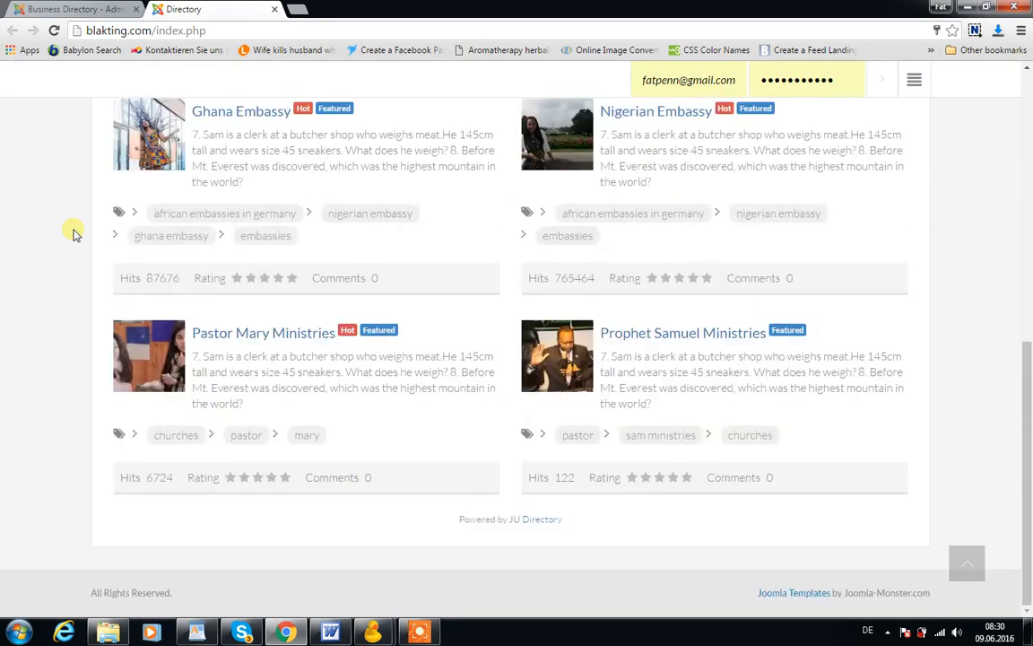
scroll(74, 233, up, 6)
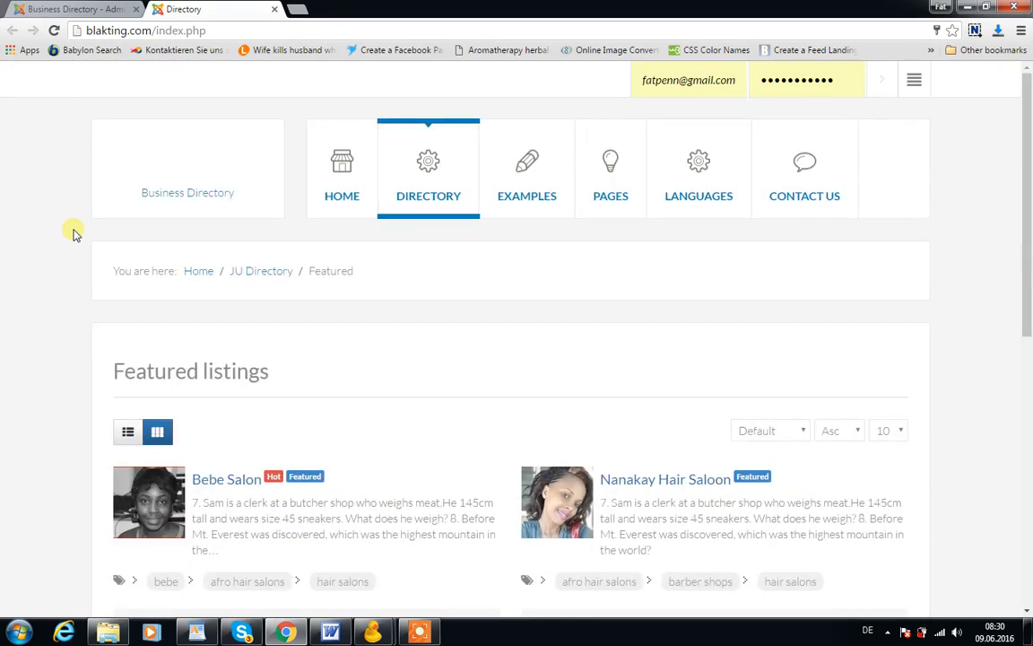
Step: Load the Joomla back-end login page at blakting.com/administrator
click(217, 34)
click(218, 33)
key(BackSpace)
key(BackSpace)
key(BackSpace)
key(BackSpace)
key(BackSpace)
key(BackSpace)
key(BackSpace)
key(BackSpace)
key(BackSpace)
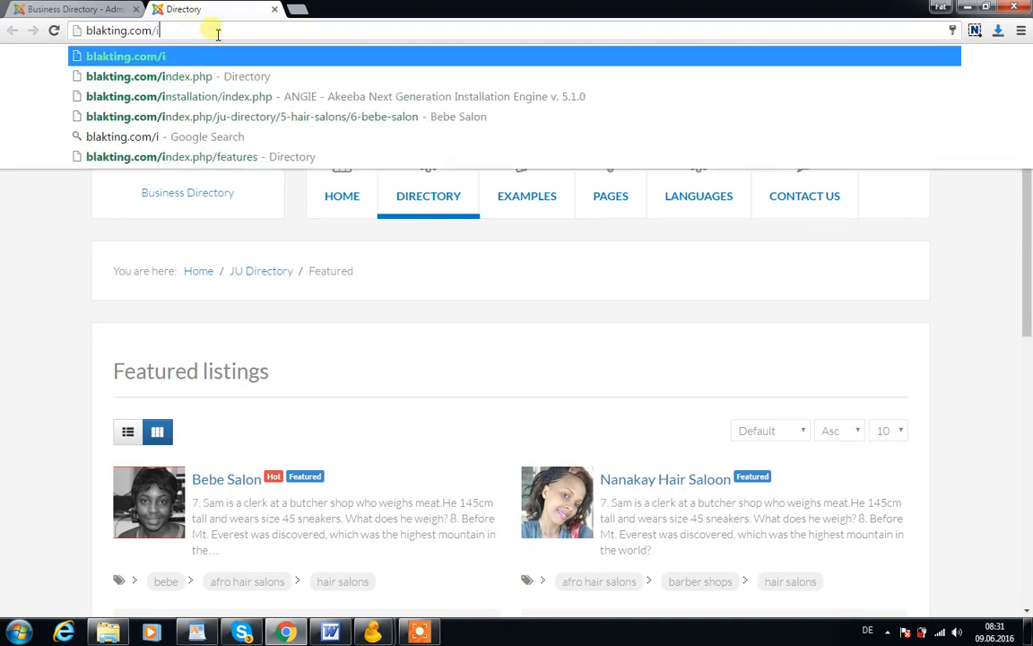
text(a)
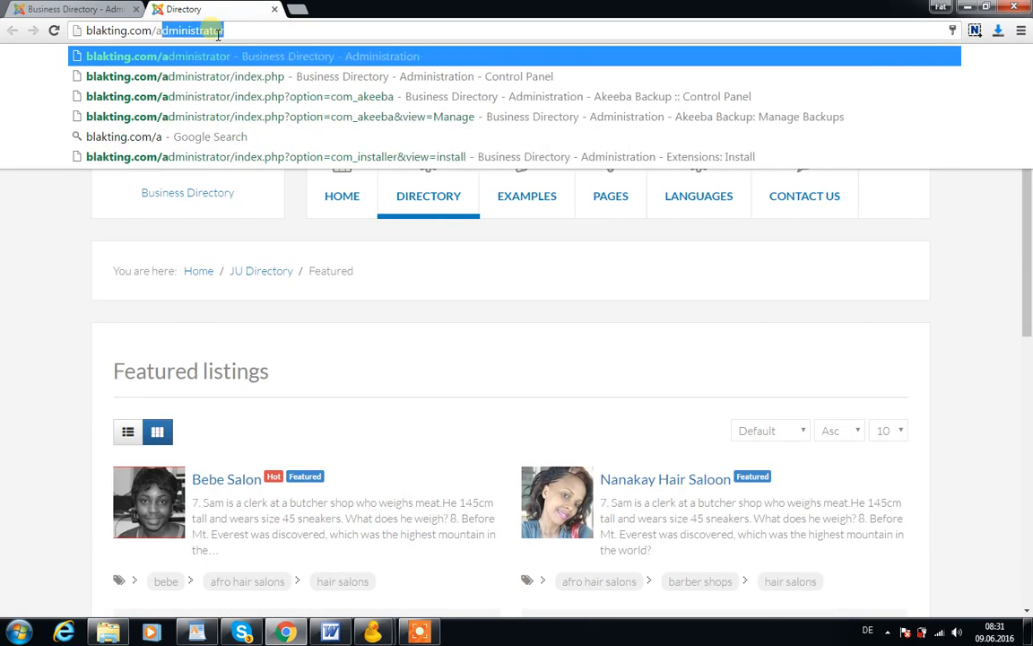
key(Return)
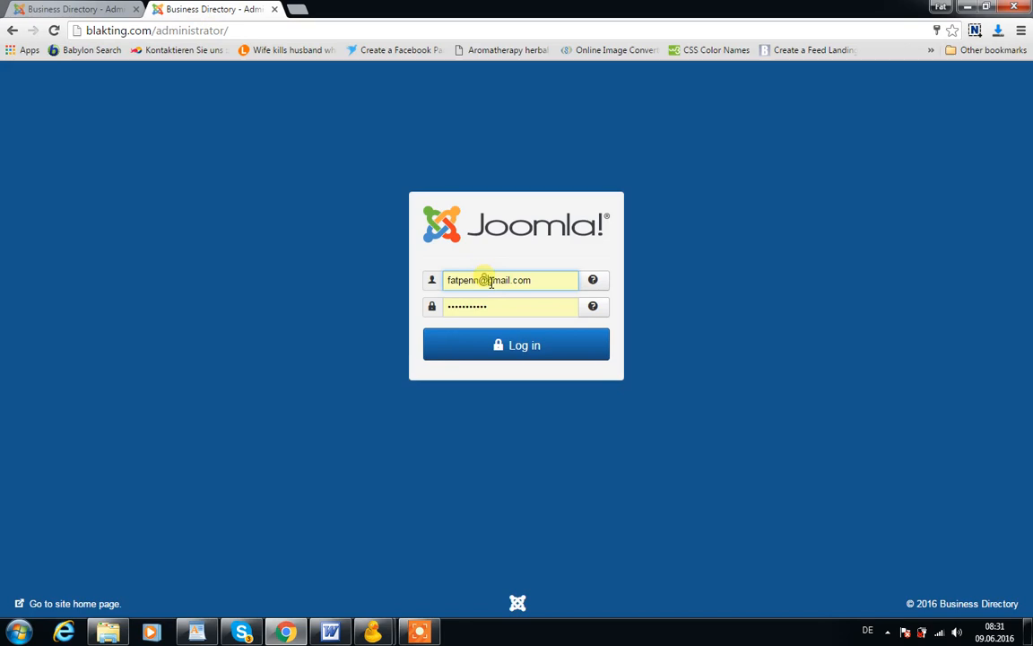
Step: Log in to the Joomla administration with the user name admin and the account password
click(491, 282)
triple_click(491, 282)
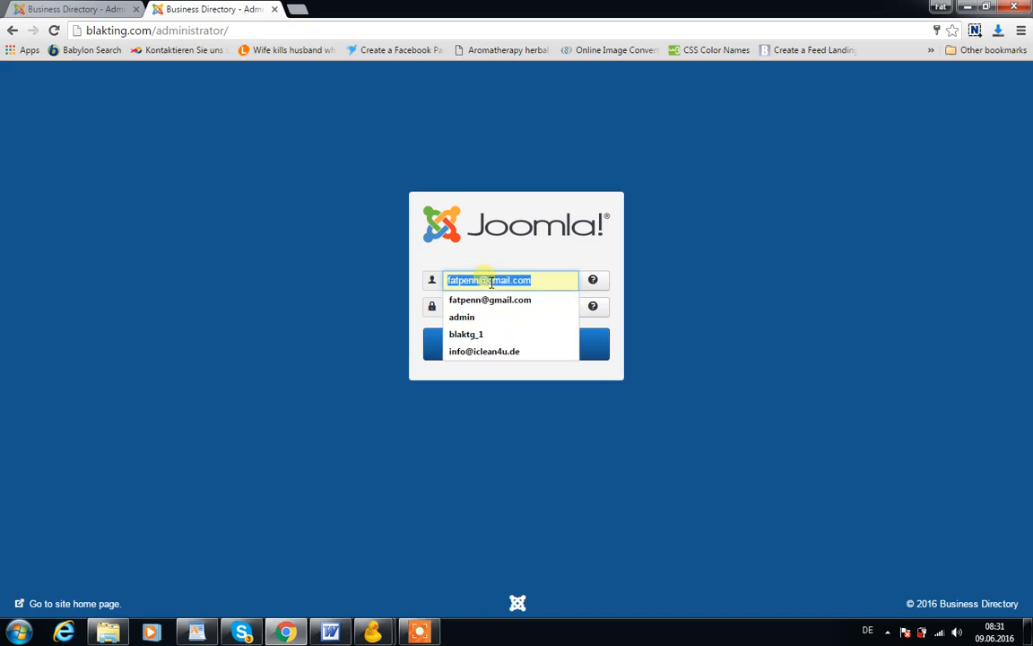
text(ad)
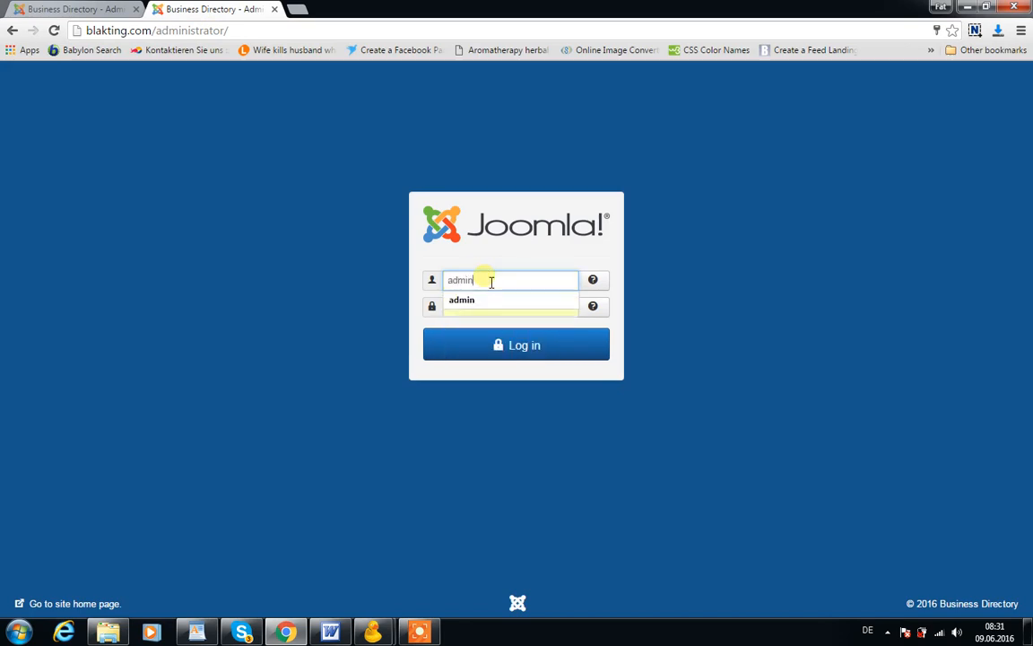
text(min)
key(Return)
text(********)
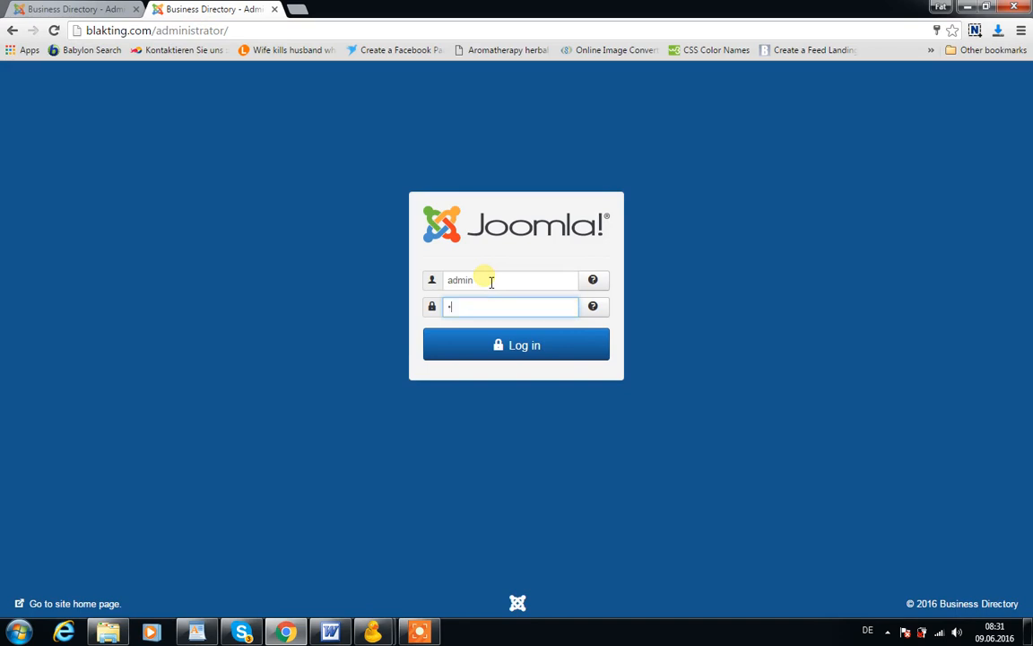
text(***)
key(Return)
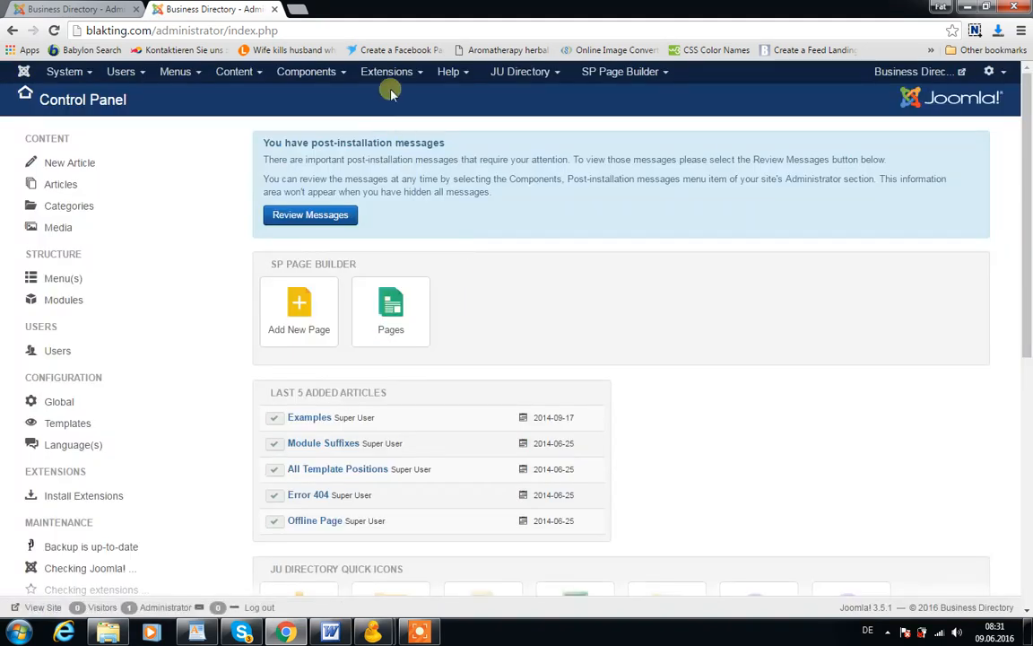
click(419, 73)
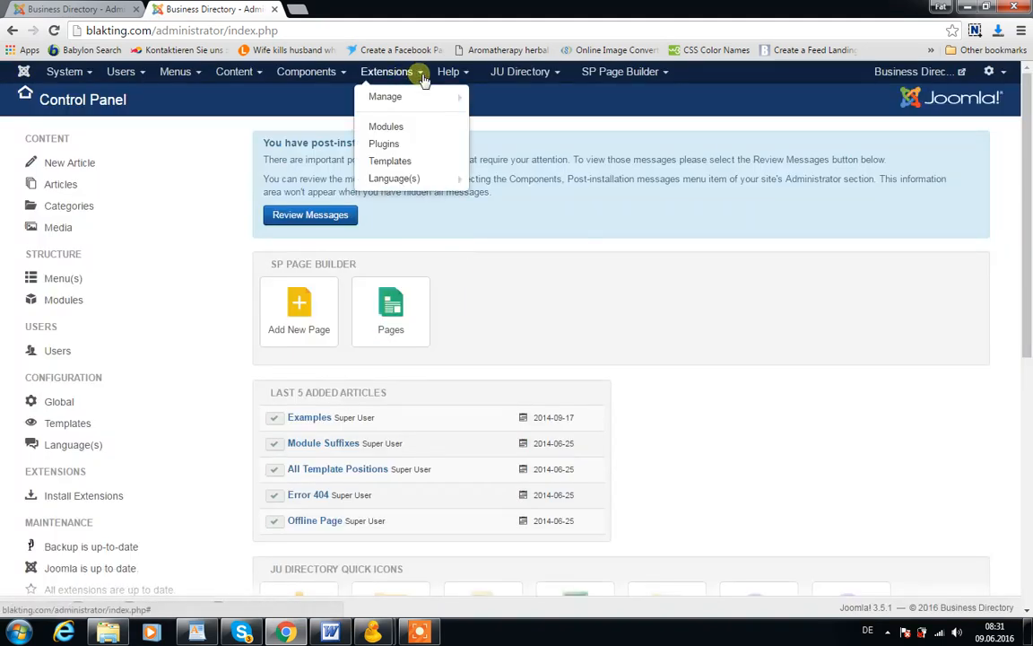
mouse_move(406, 97)
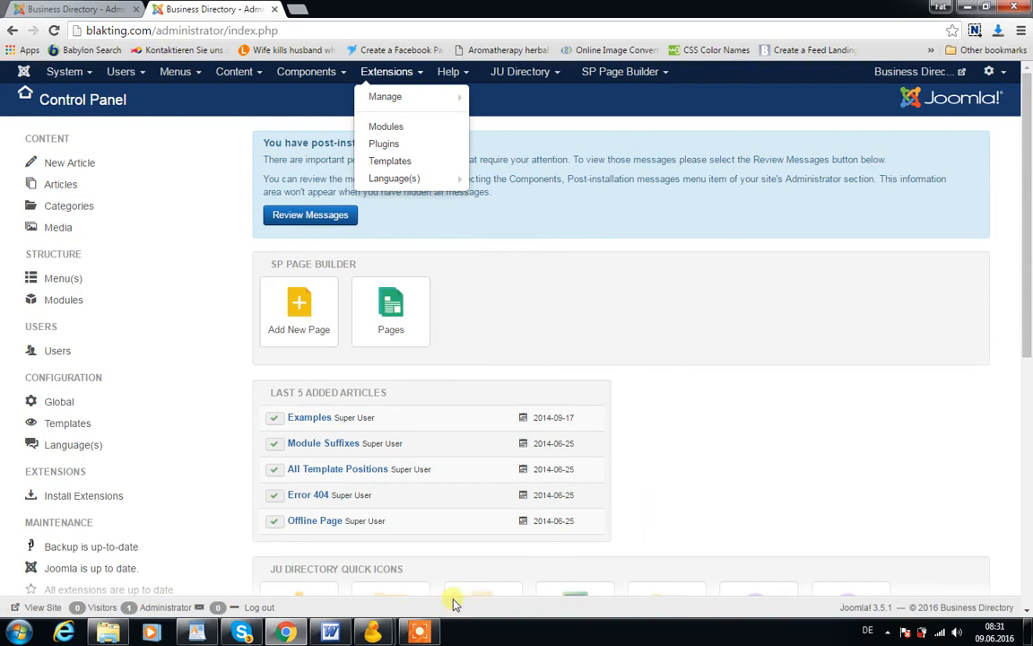
click(417, 635)
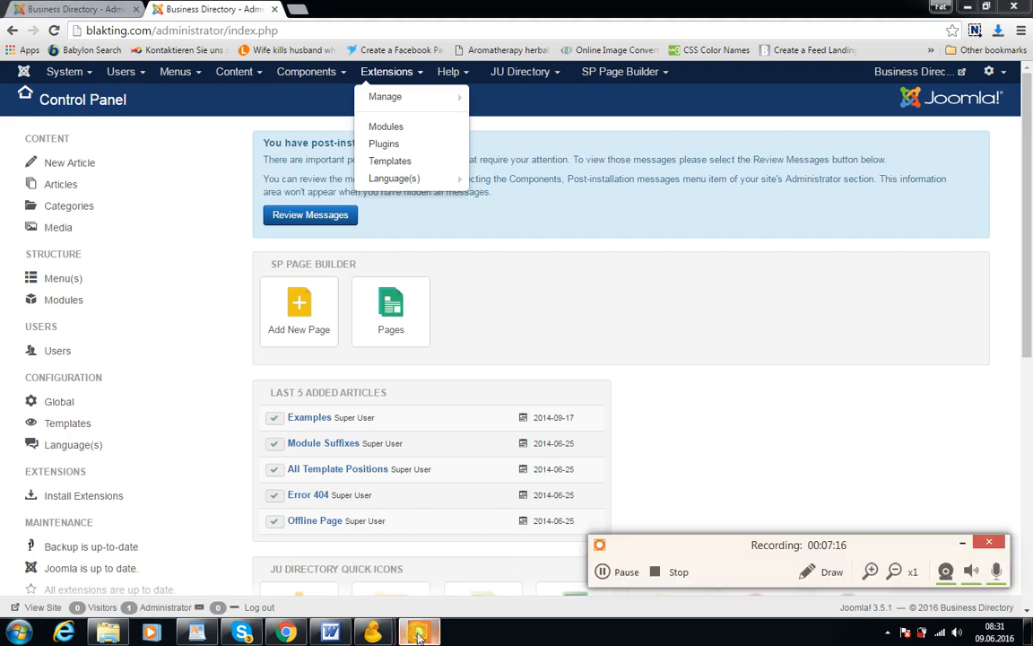